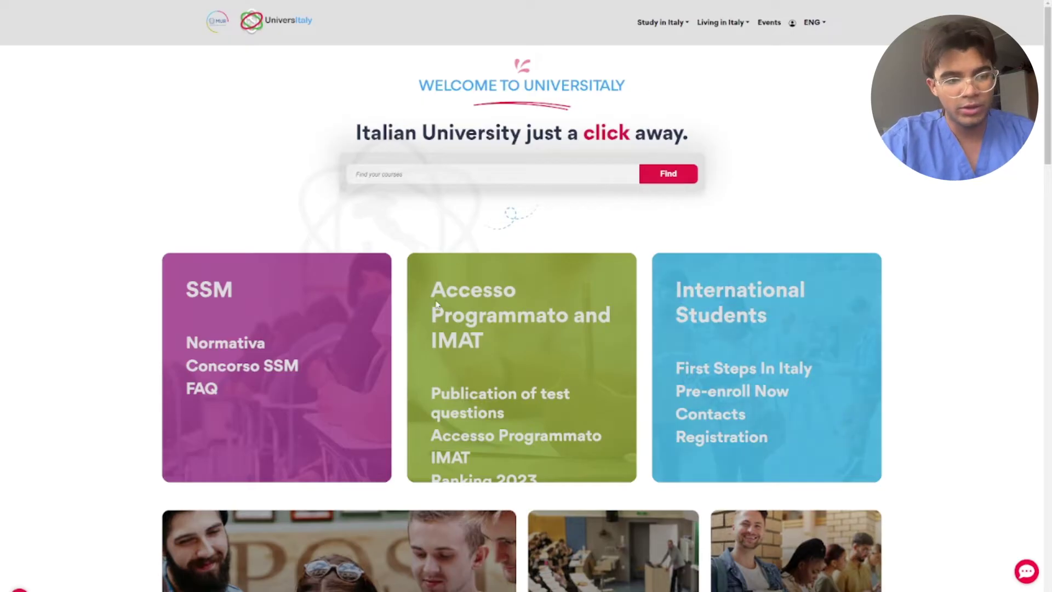
Scroll the homepage to view the International Students section with Pre-enroll Now
scroll(822, 301, "down", 3)
scroll(826, 314, "up", 3)
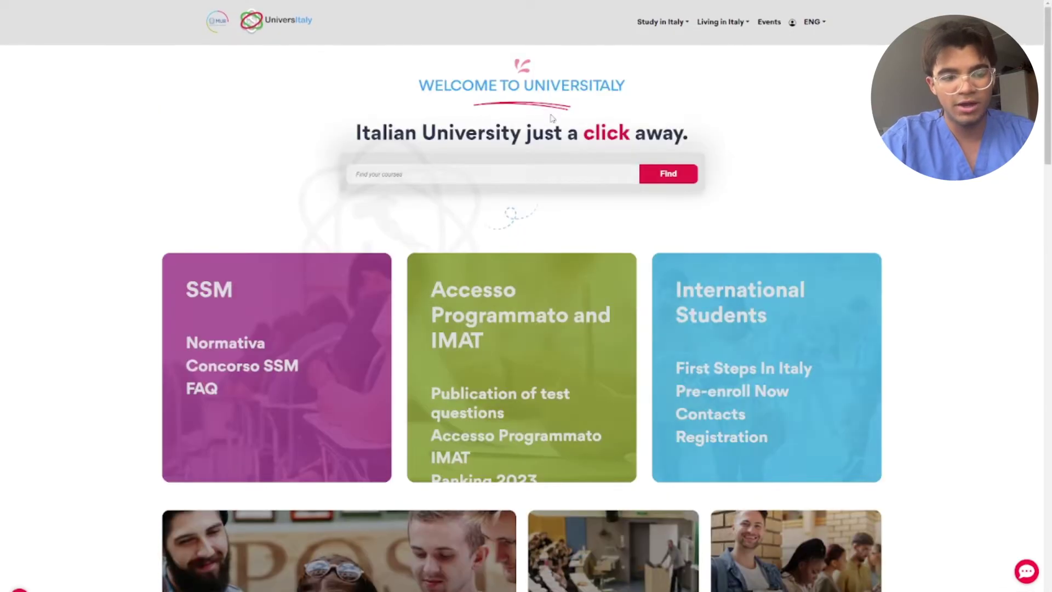
Open the Italian Registrazione form via 'Register' under 'New user?' and review its fields
left_click(733, 395)
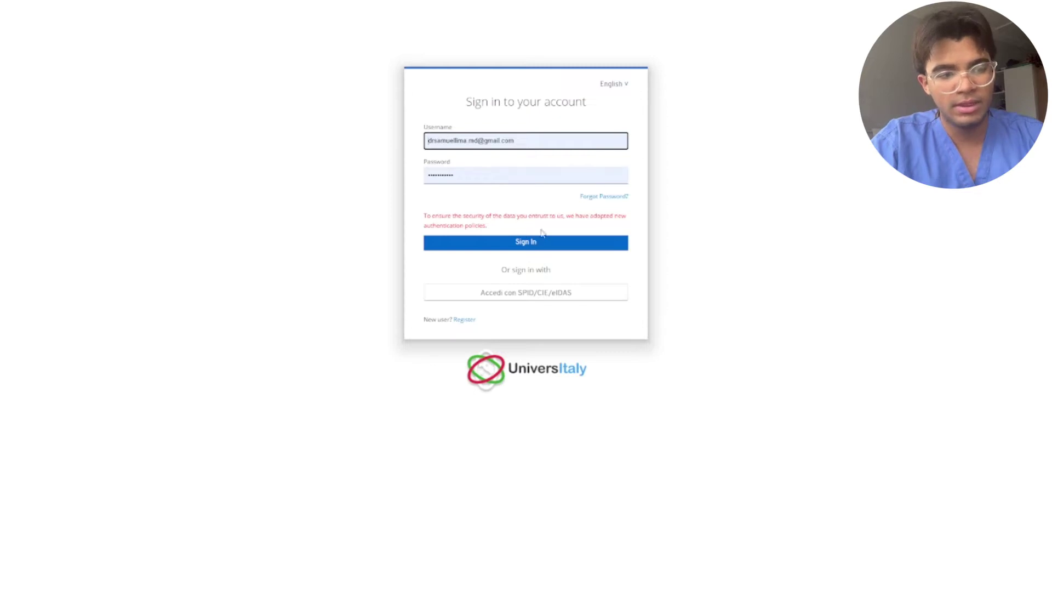
left_click(464, 319)
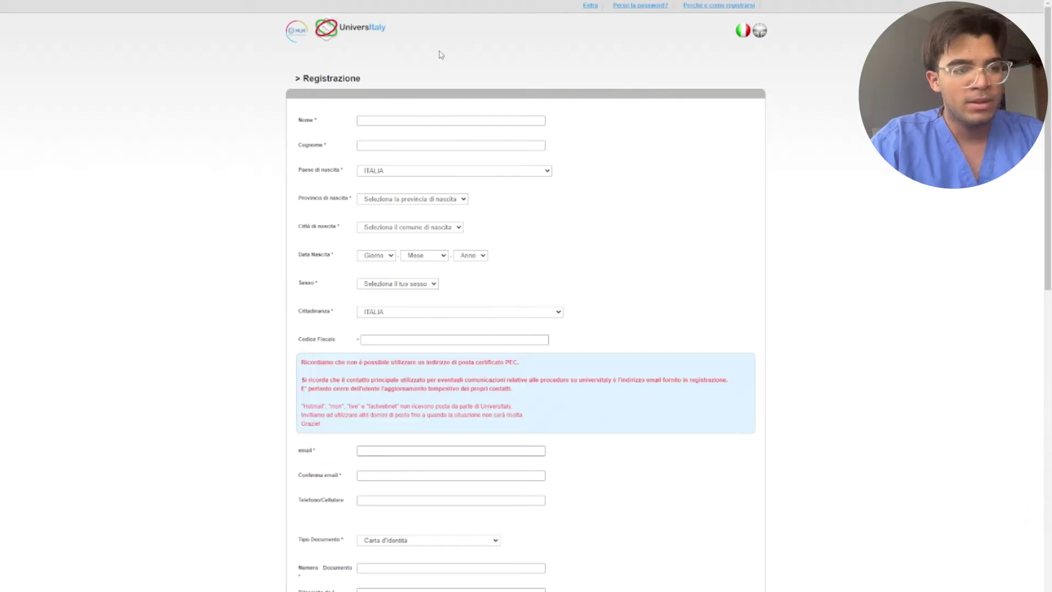
scroll(446, 166, "down", 1)
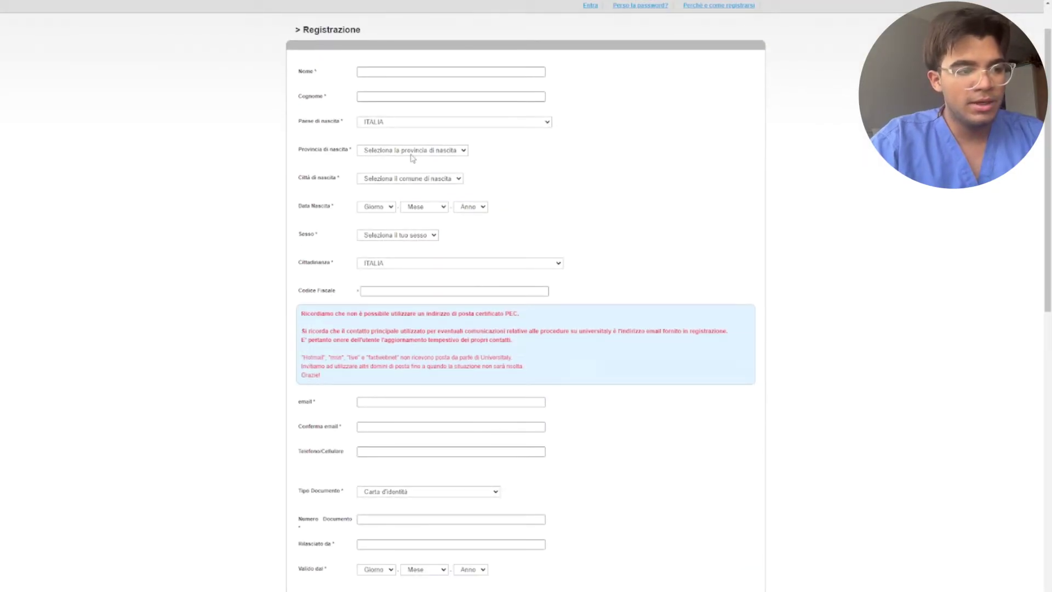
mouse_move(298, 70)
left_mouse_down()
mouse_move(324, 289)
mouse_move(318, 64)
left_mouse_up()
left_click(475, 176)
scroll(474, 176, "up", 1)
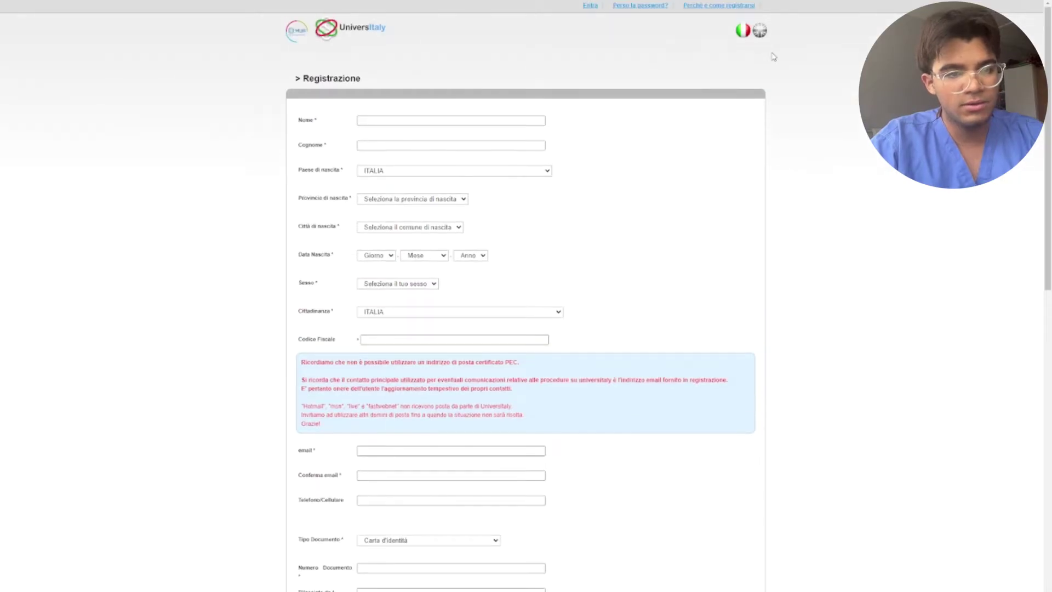
Switch the registration form to English and look through its fields, including the Italian tax code
left_click(760, 30)
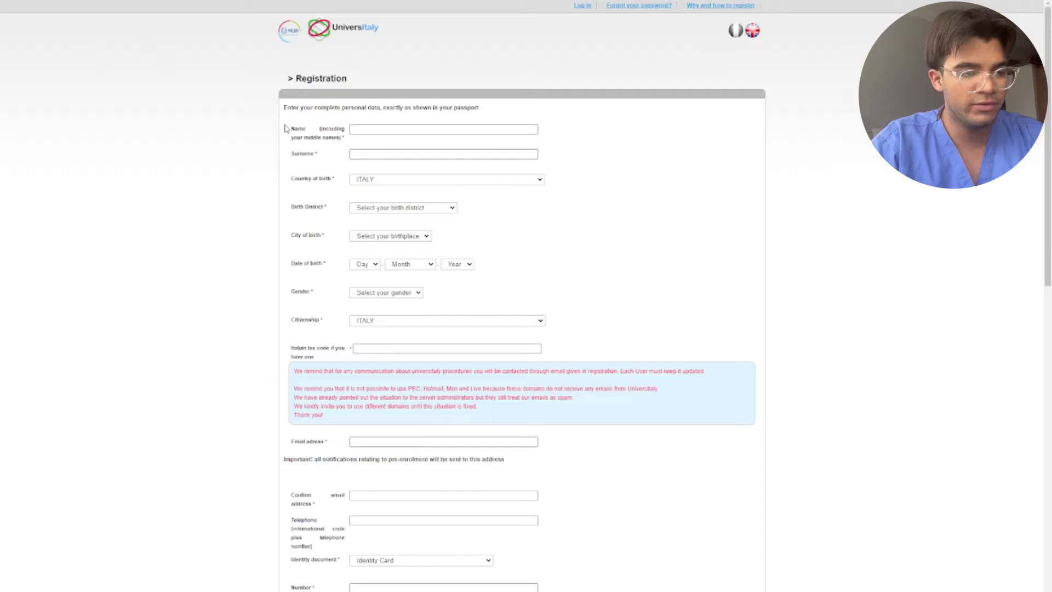
left_click_drag(284, 128, 419, 363)
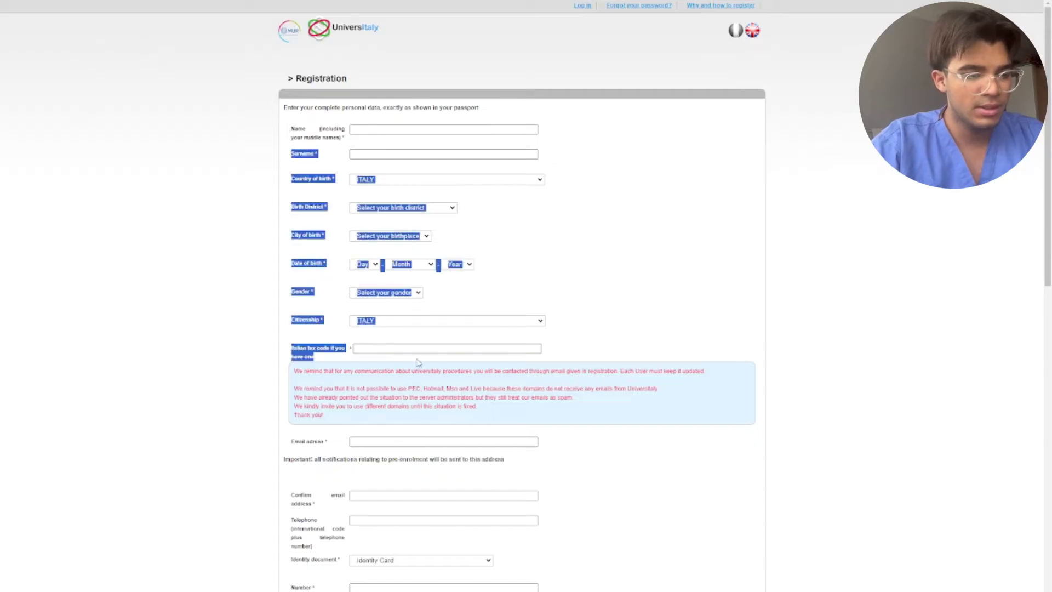
left_click(324, 190)
scroll(535, 243, "down", 2)
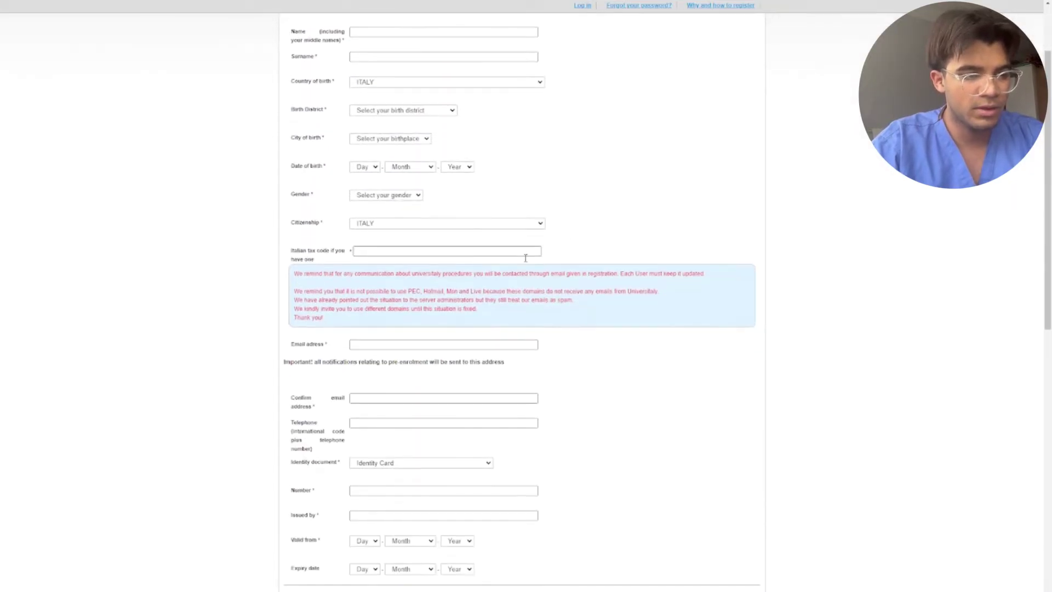
triple_click(306, 251)
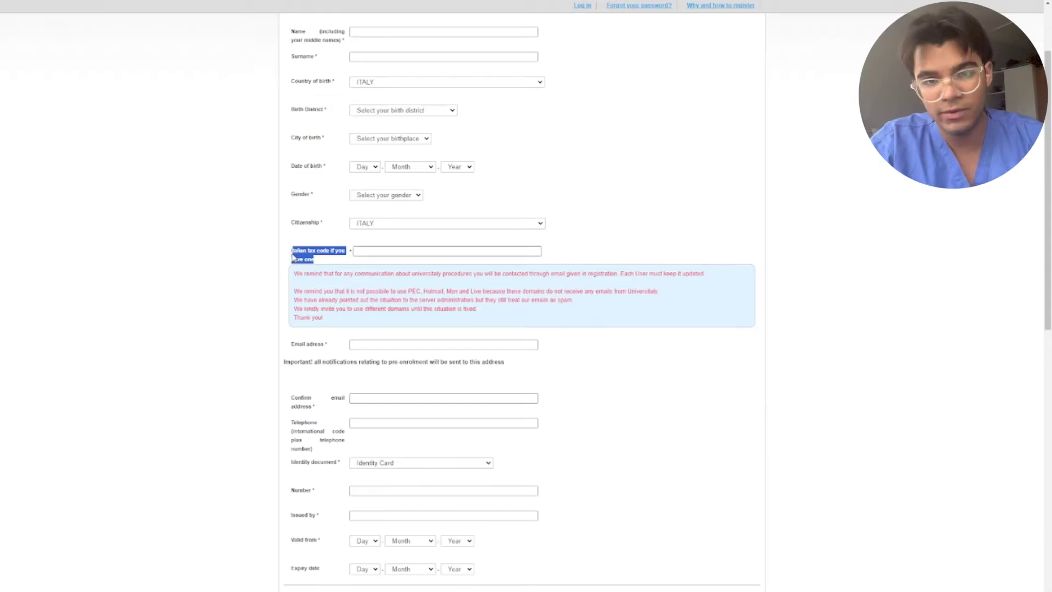
left_click(390, 250)
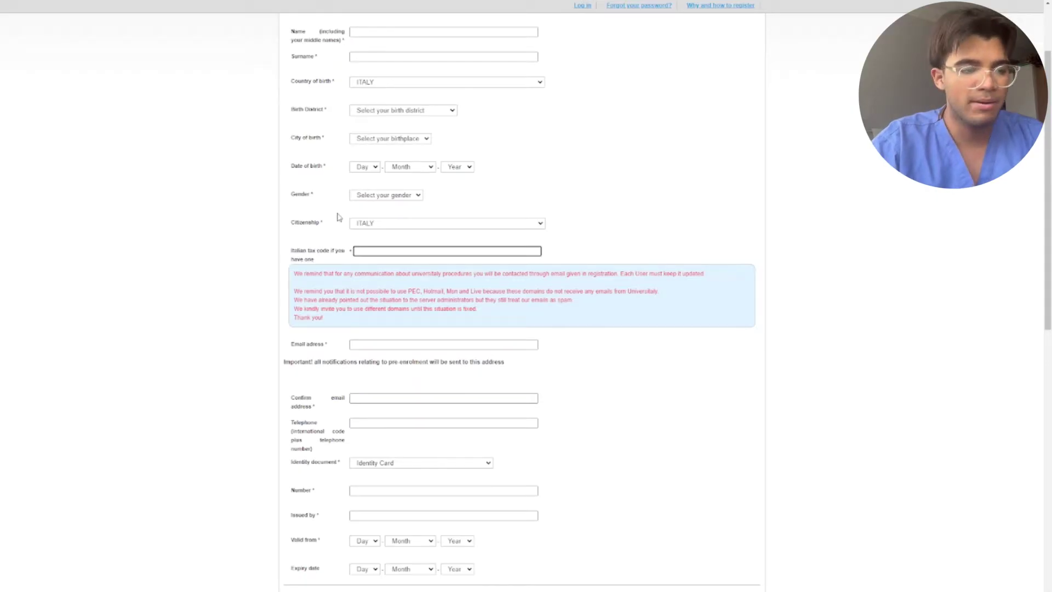
scroll(415, 306, "down", 3)
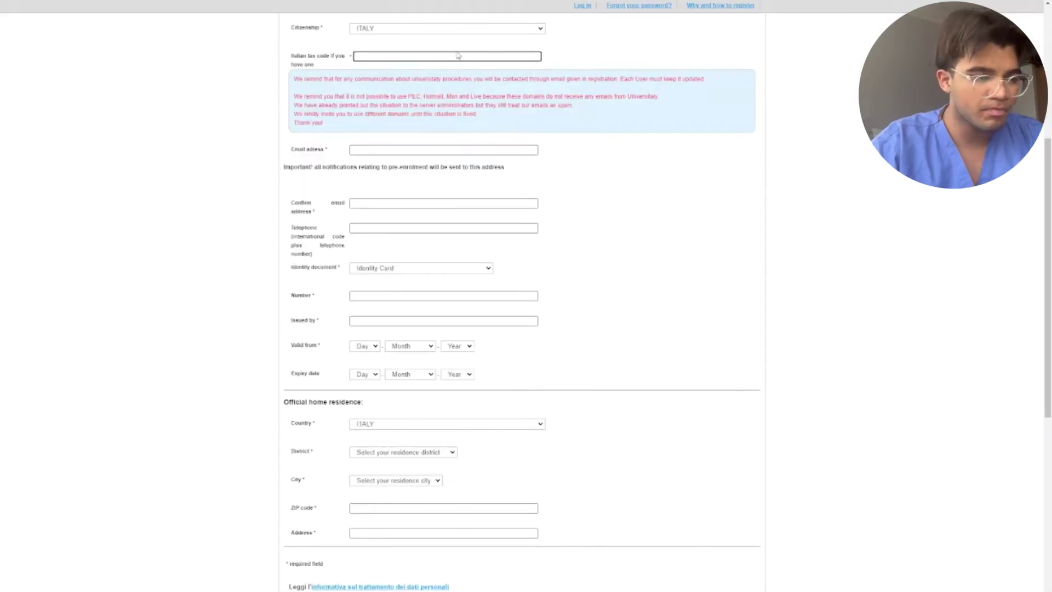
scroll(272, 361, "down", 3)
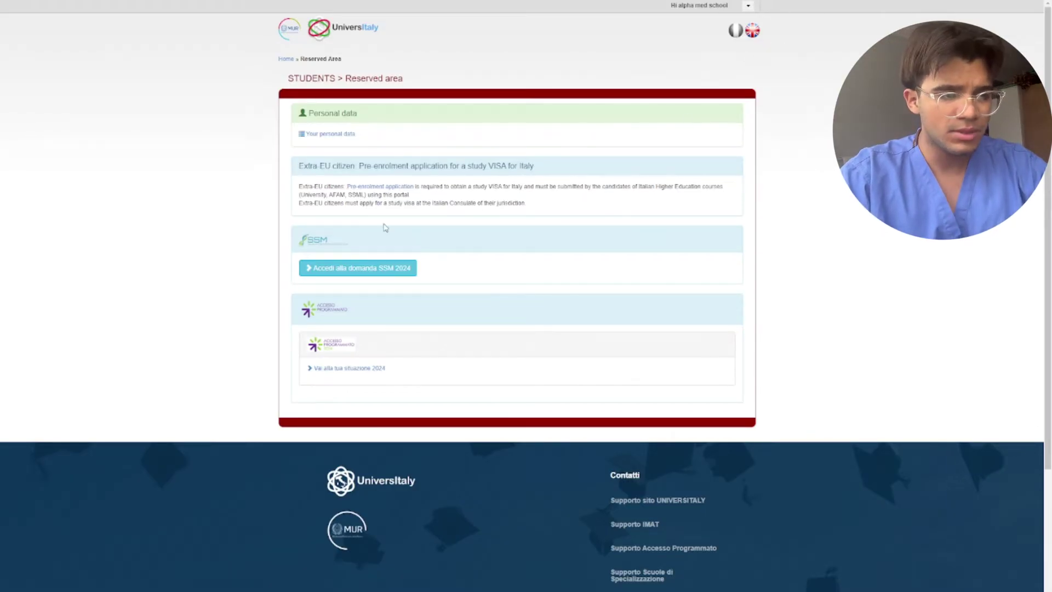
Open the study-visa pre-enrolment application and switch the page to English
double_click(381, 187)
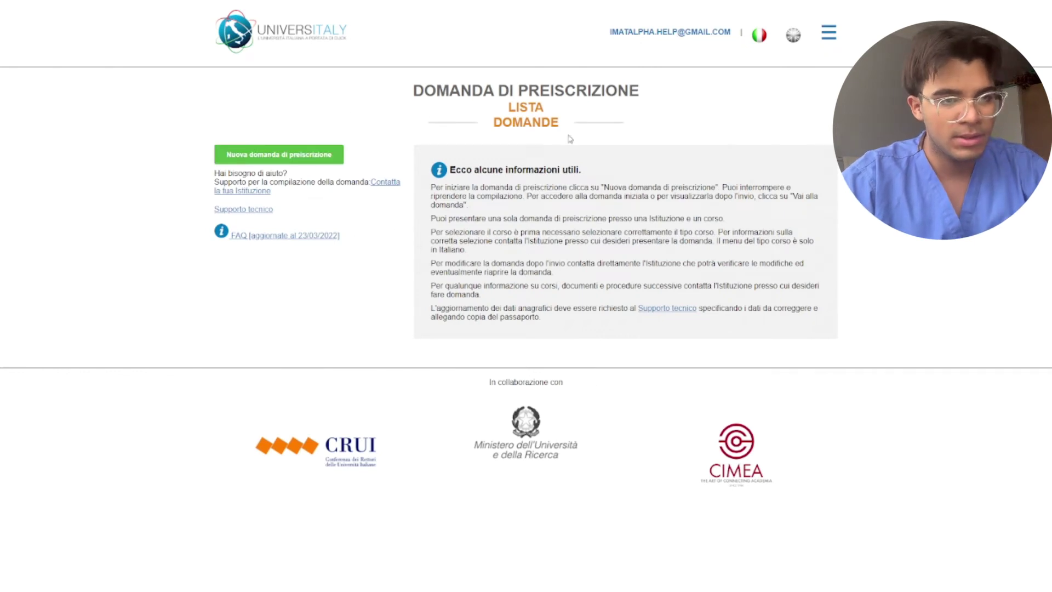
left_click(792, 32)
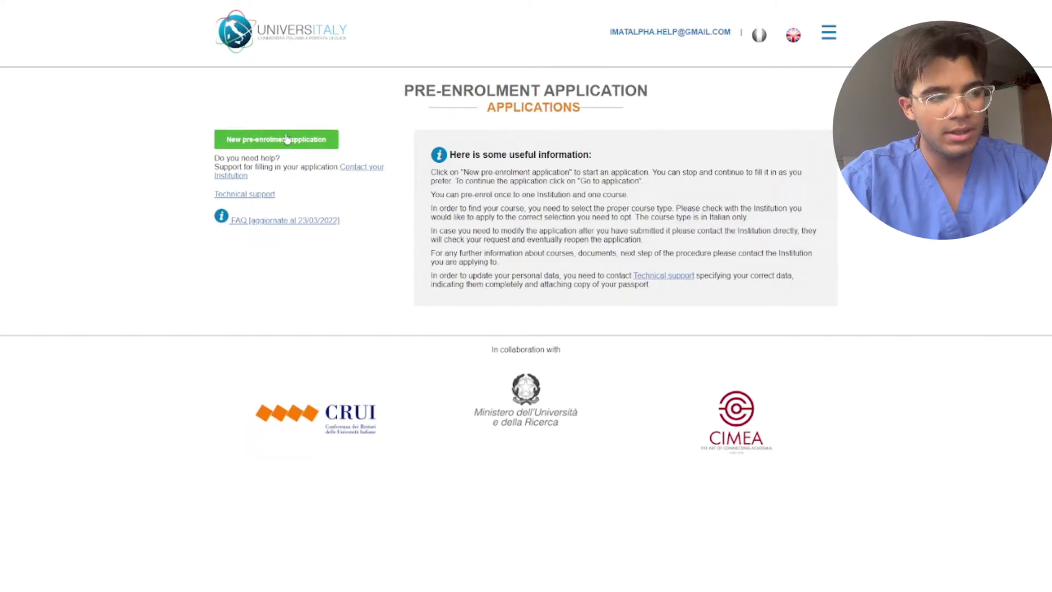
Start a new pre-enrolment application for academic year 2024/2025
left_click(330, 140)
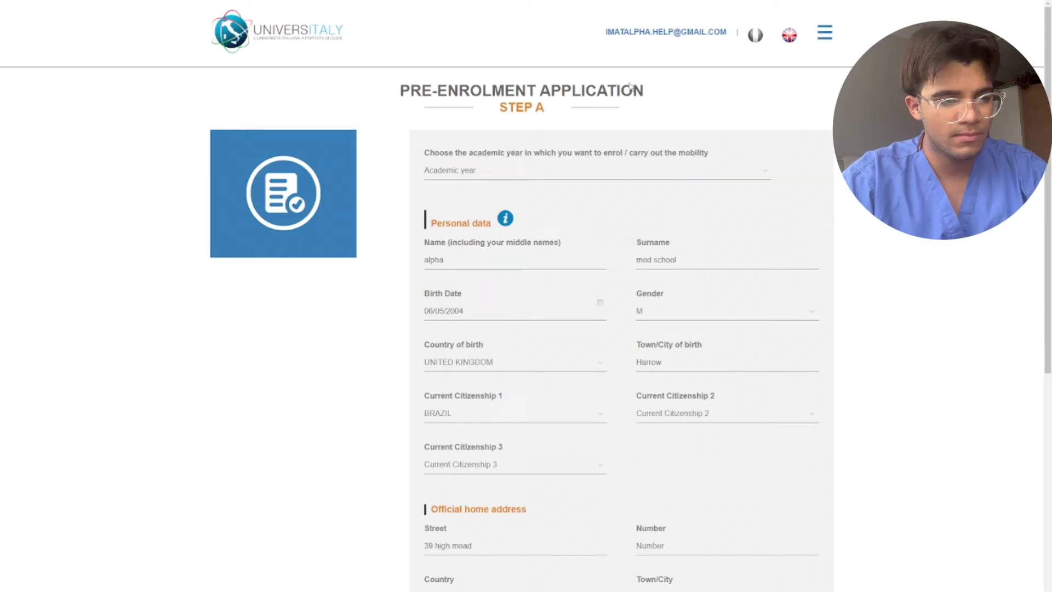
left_click(521, 176)
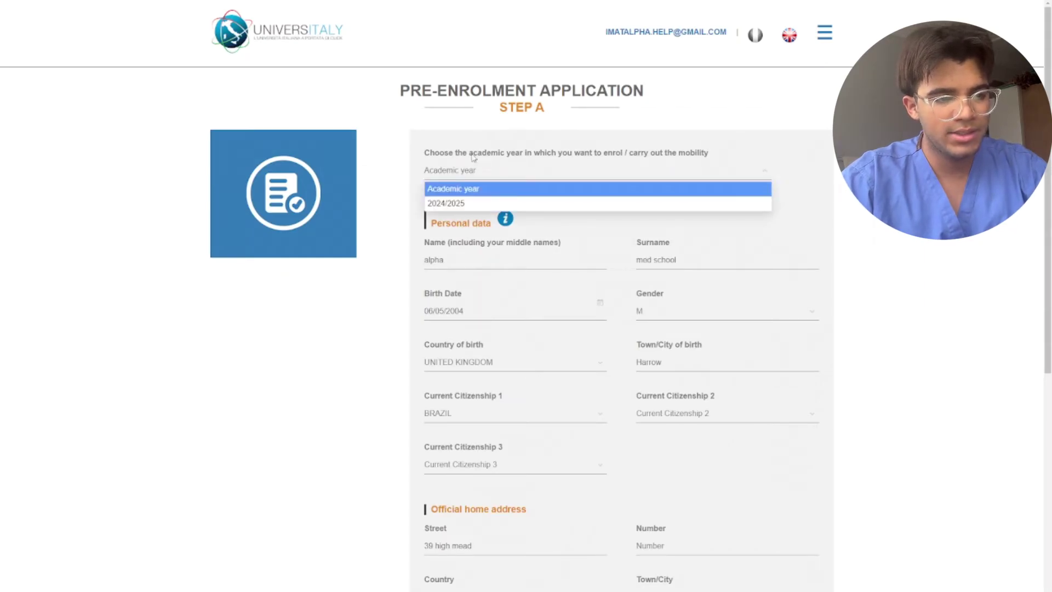
left_click(456, 206)
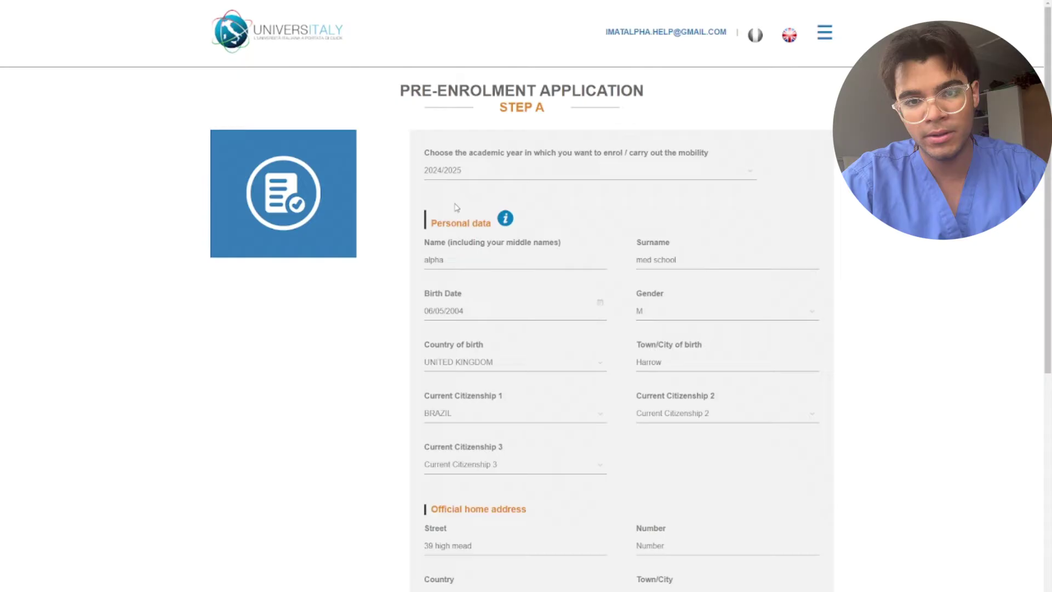
scroll(531, 191, "down", 1)
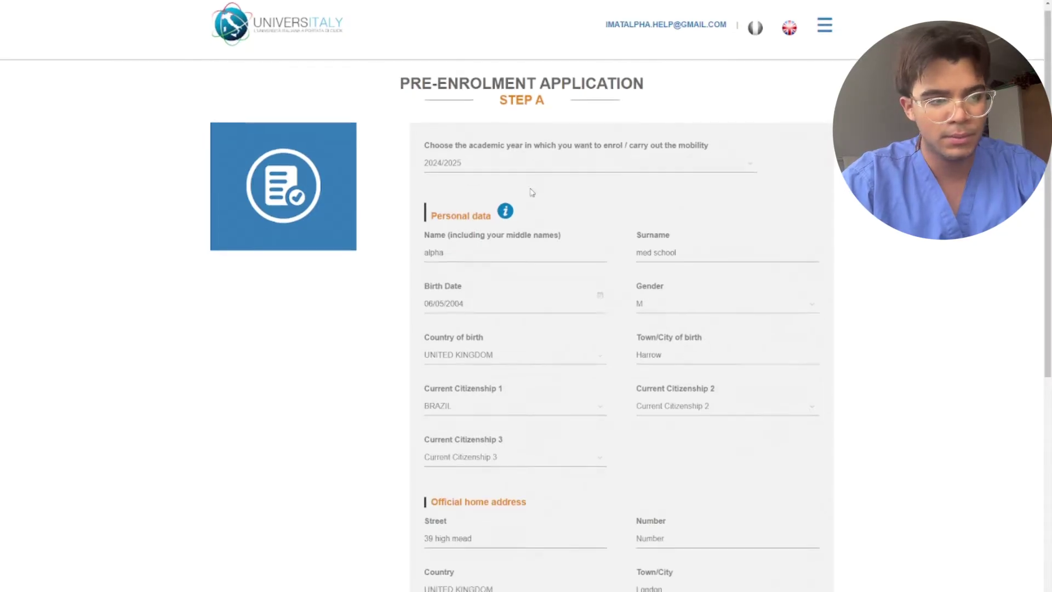
scroll(532, 192, "down", 3)
Set the second citizenship to LEBANON
left_click_drag(425, 122, 654, 124)
left_click(732, 126)
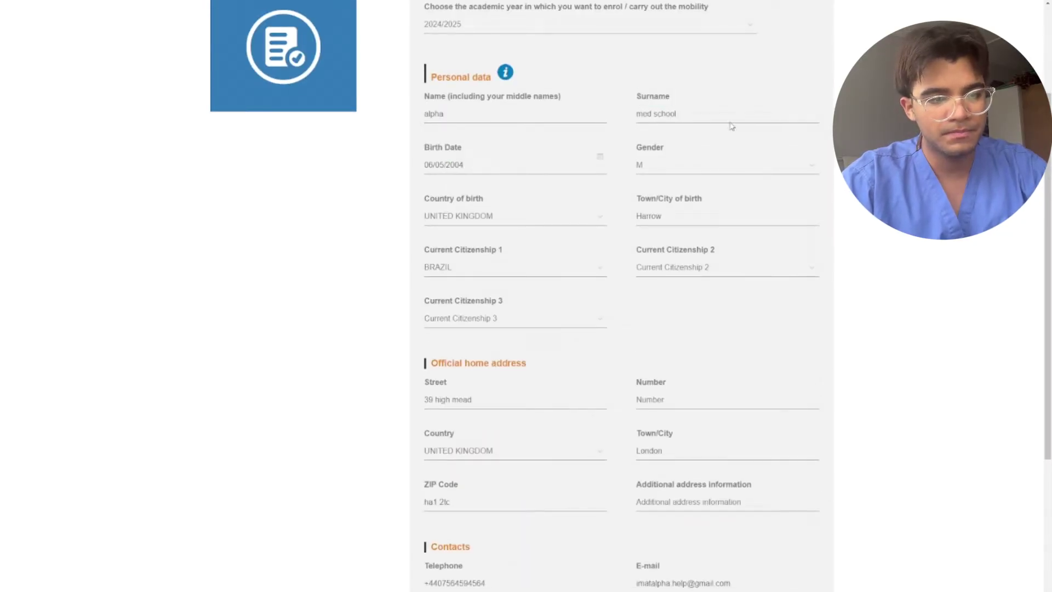
scroll(731, 126, "down", 2)
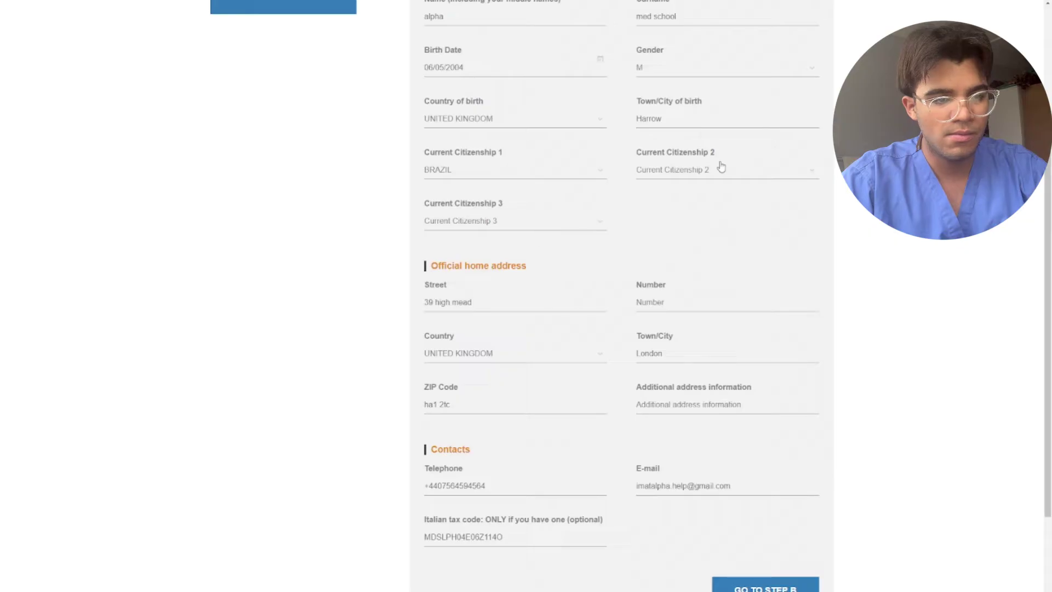
left_click(692, 170)
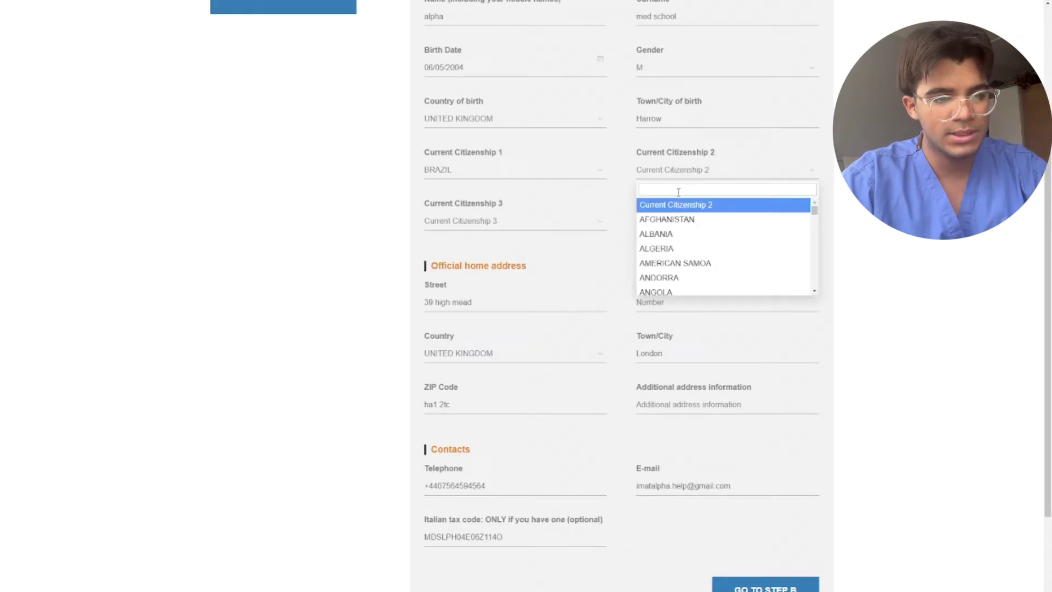
left_click(678, 204)
left_click(678, 175)
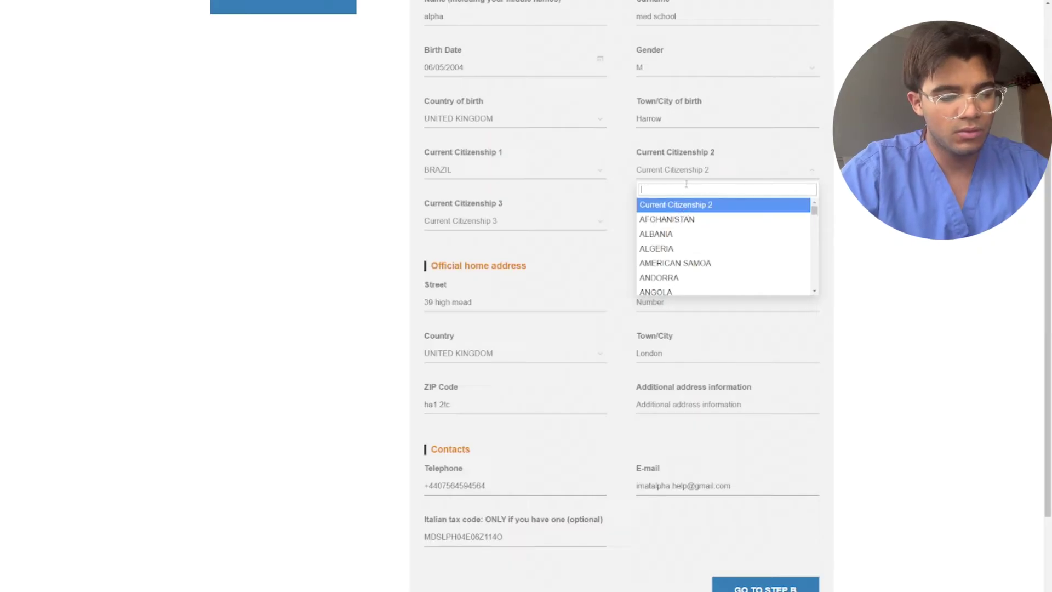
type("leba")
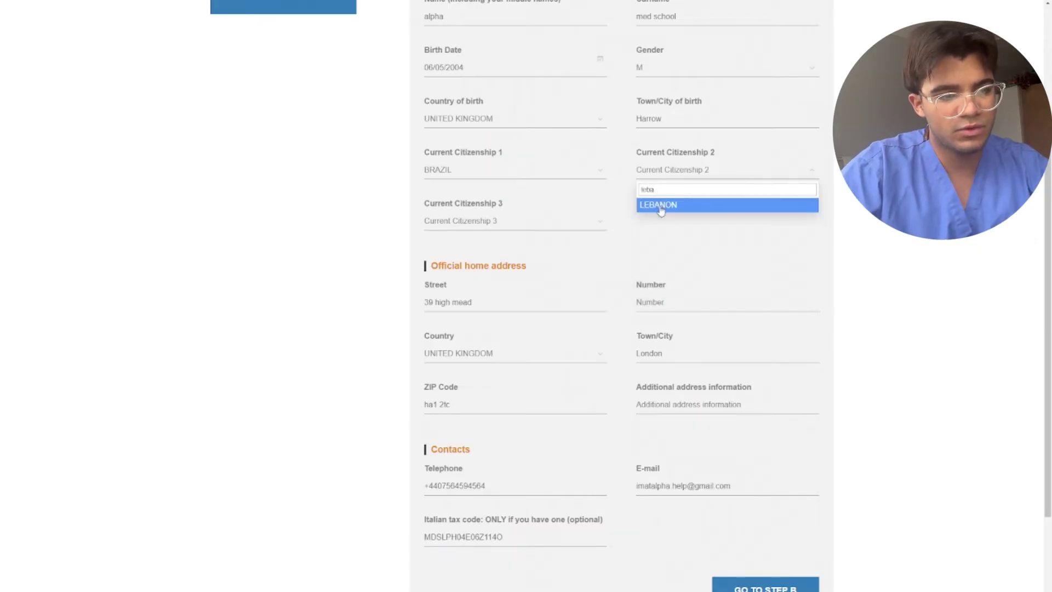
left_click(662, 206)
scroll(617, 336, "down", 1)
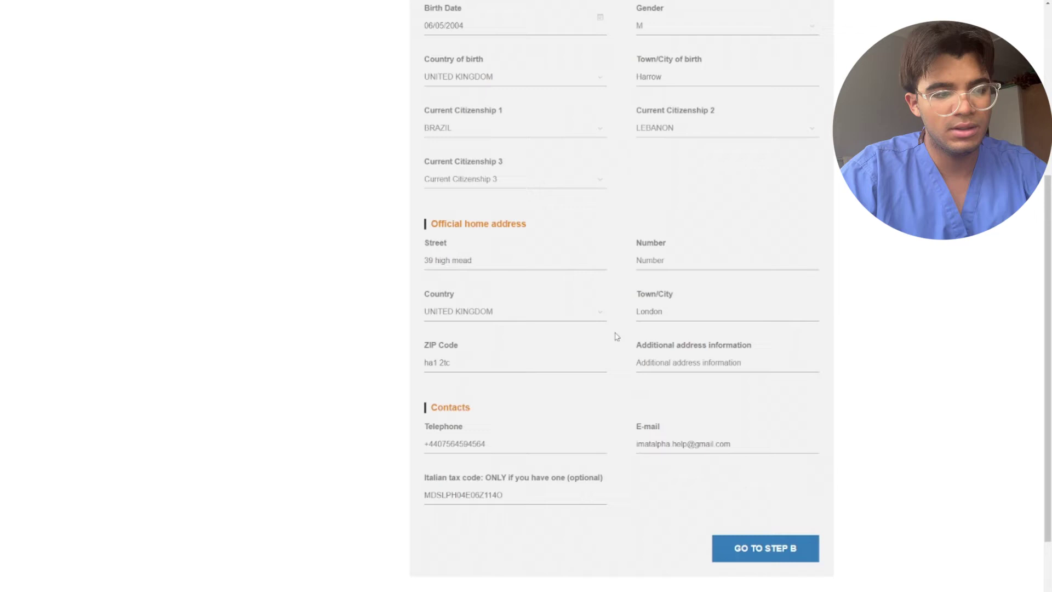
scroll(616, 337, "down", 1)
left_click_drag(501, 207, 371, 208)
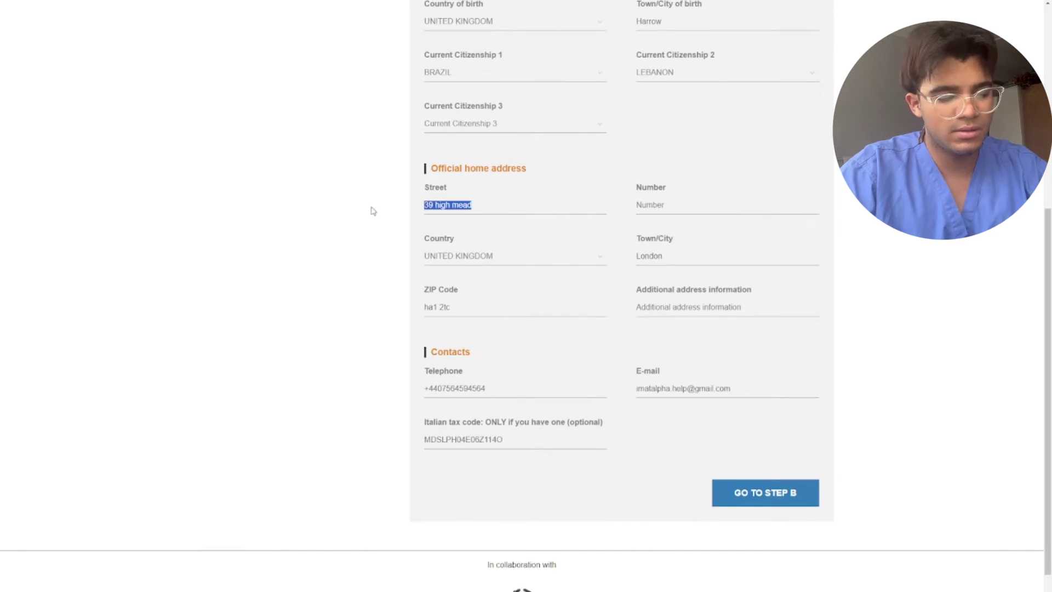
type("49 h")
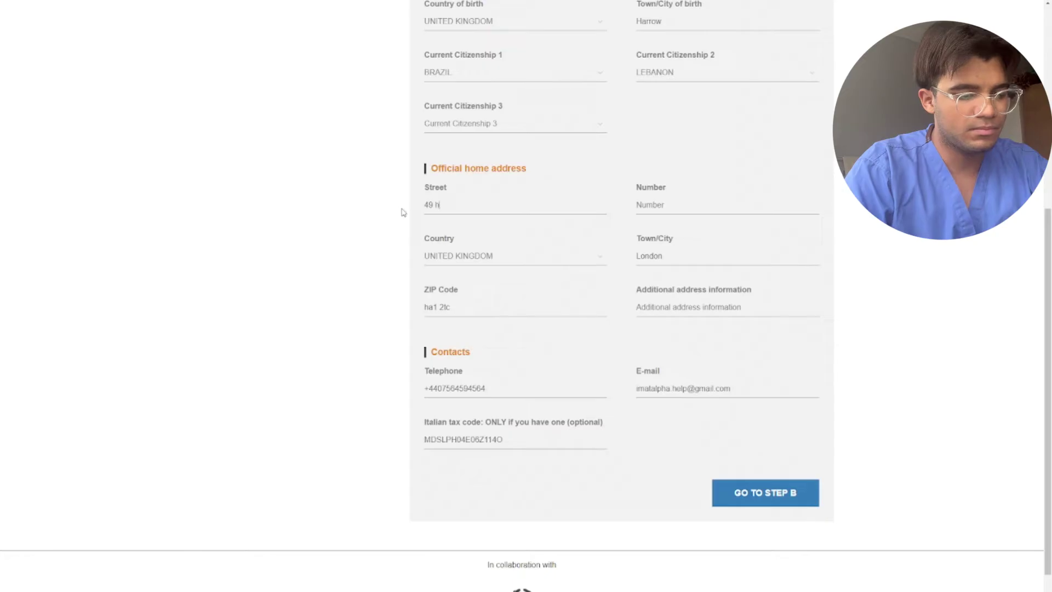
type("igh road")
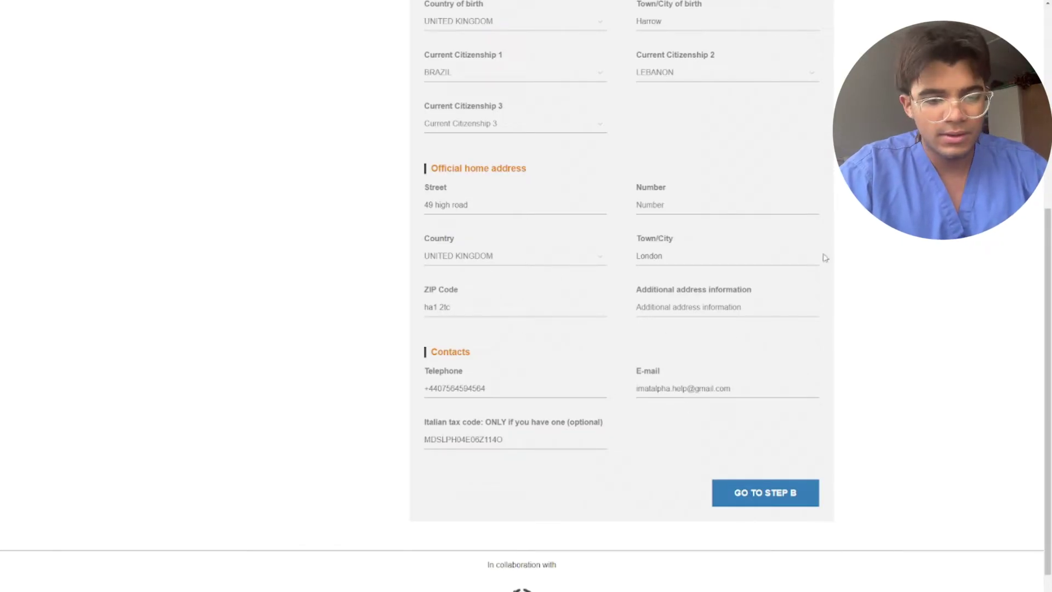
left_click(726, 506)
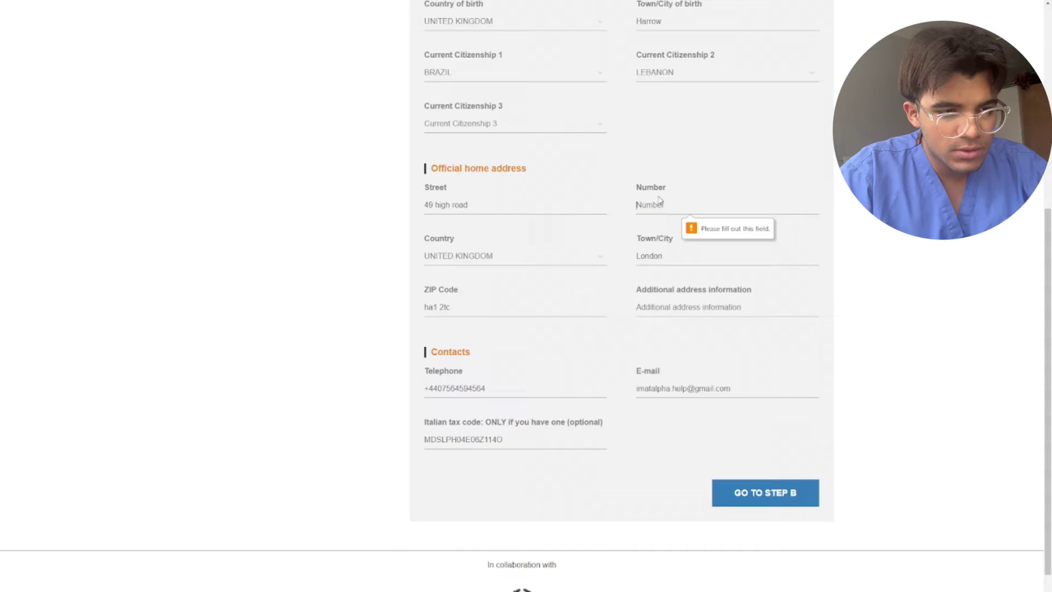
left_click(652, 213)
type("49")
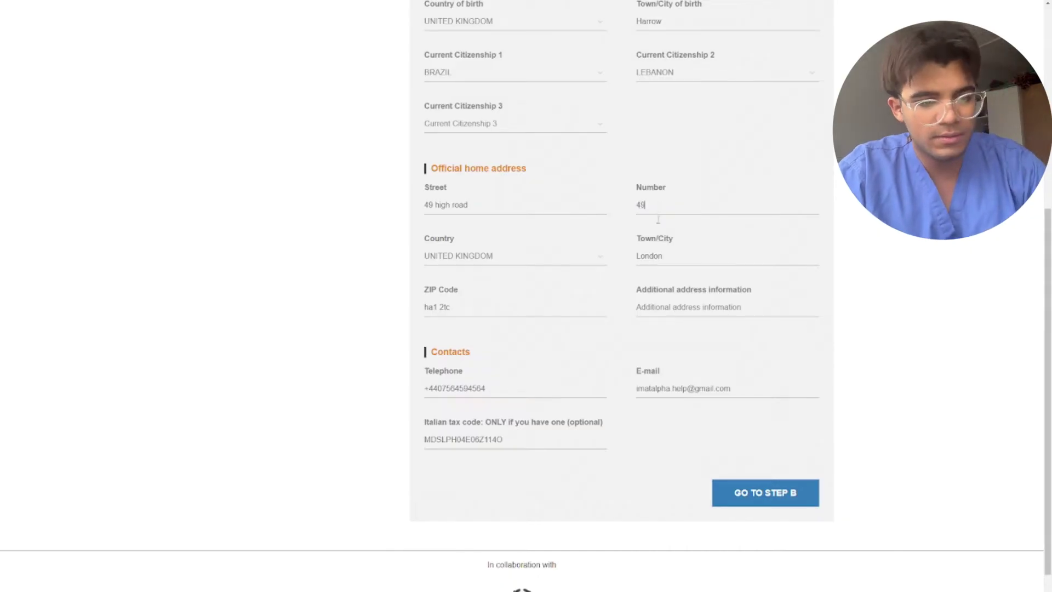
Continue to Step B and look over its passport and visa sections
left_click(790, 490)
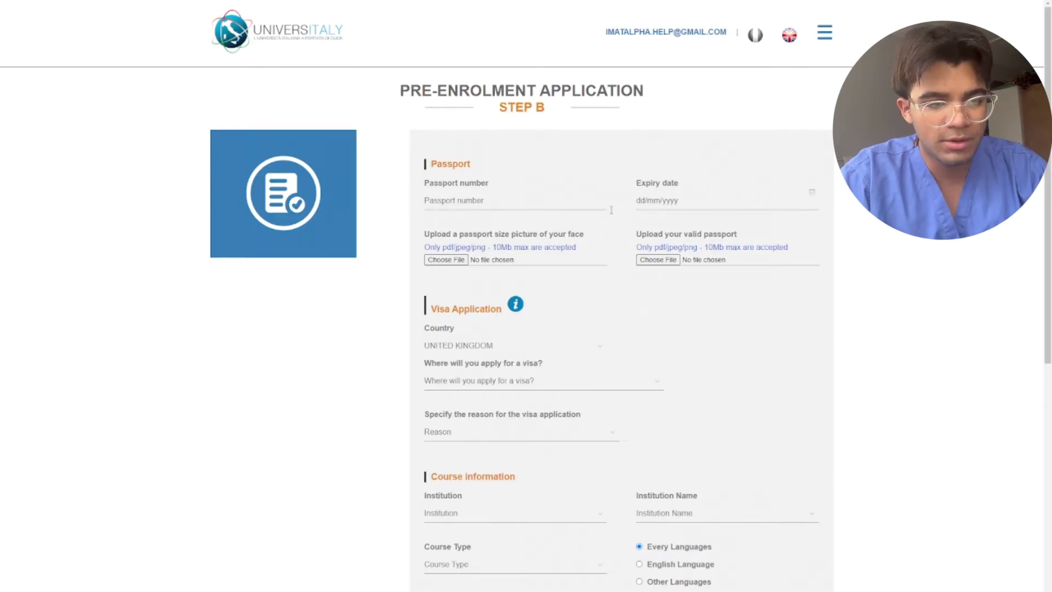
scroll(606, 251, "down", 2)
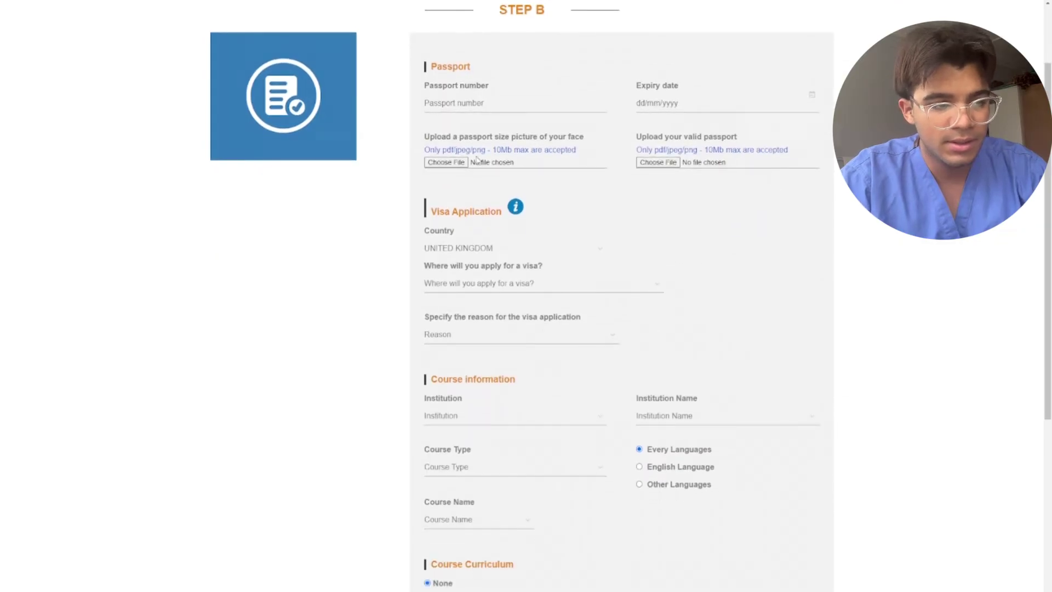
scroll(645, 165, "down", 3)
scroll(697, 212, "up", 3)
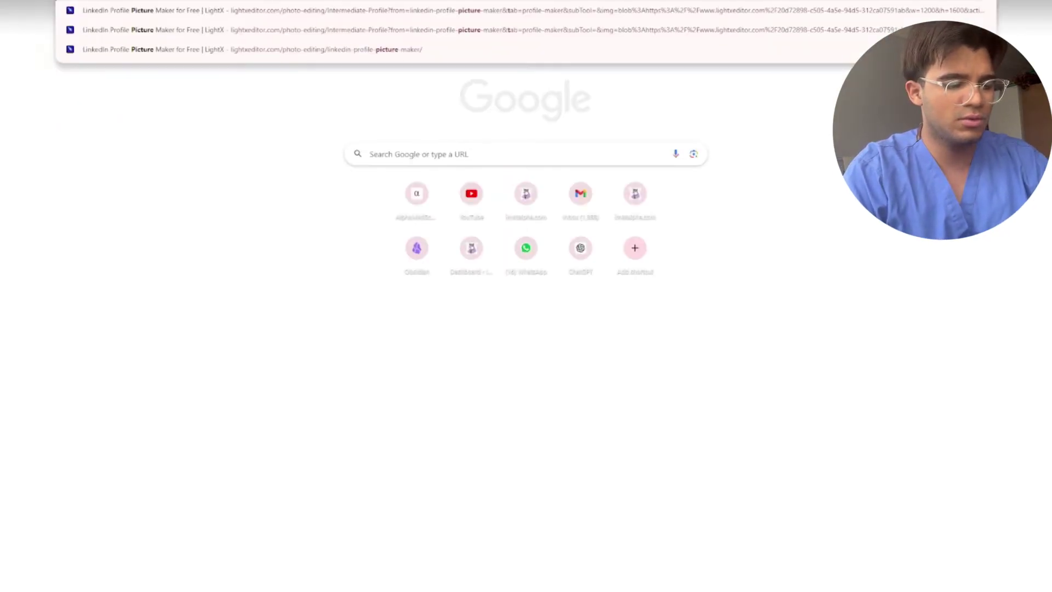
Search Google for 'picture to pdf app' and open the Image to PDF app's store page
type("re to pdf app")
key("Return")
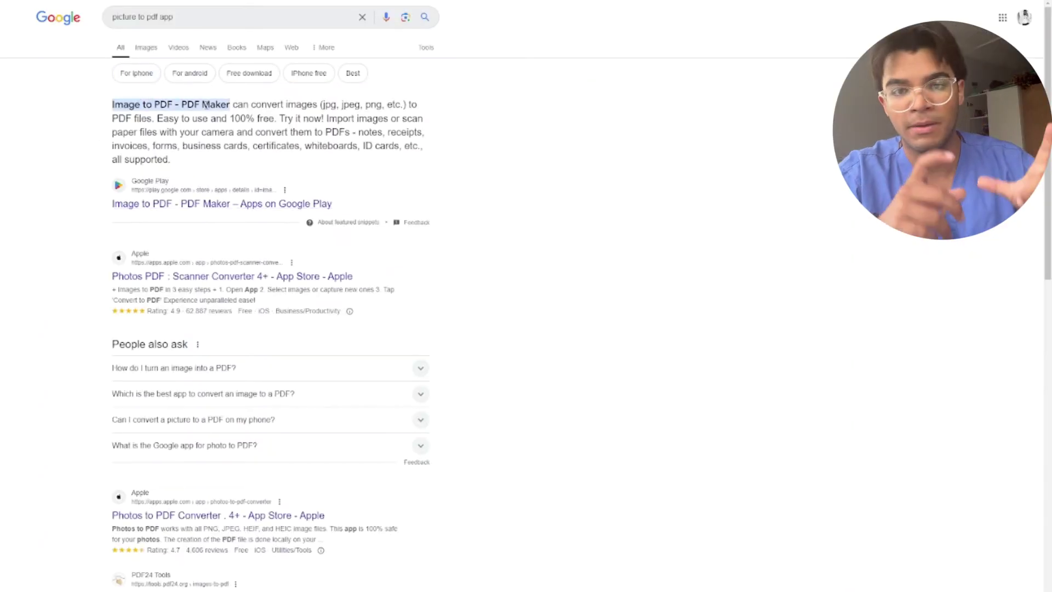
left_click(221, 203)
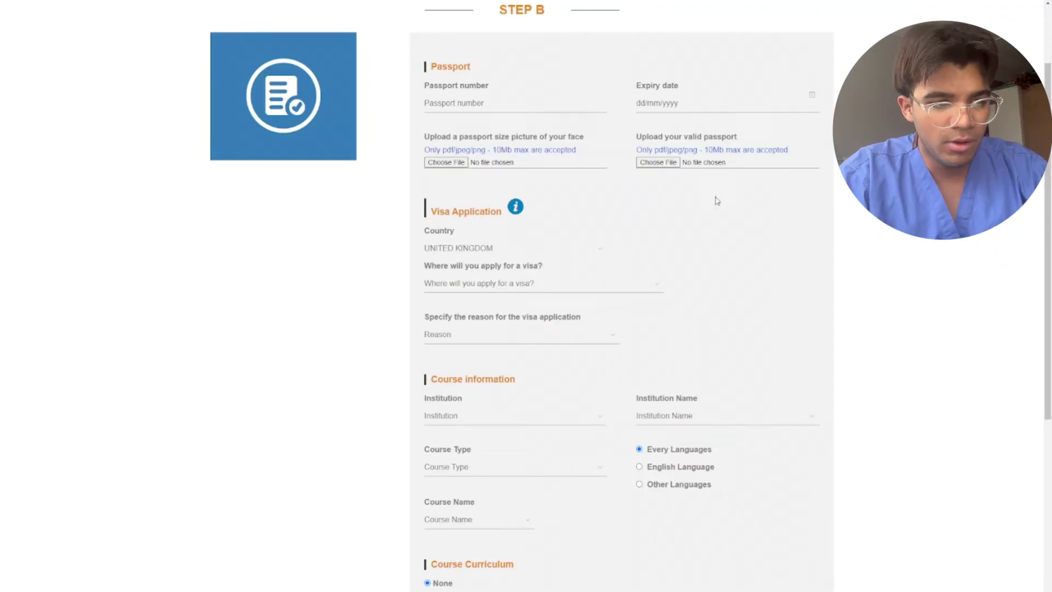
Apply for the visa at CONSOLATO GENERALE LONDRA, giving enrolment in a study course as the reason
scroll(594, 285, "down", 2)
left_click_drag(416, 119, 473, 194)
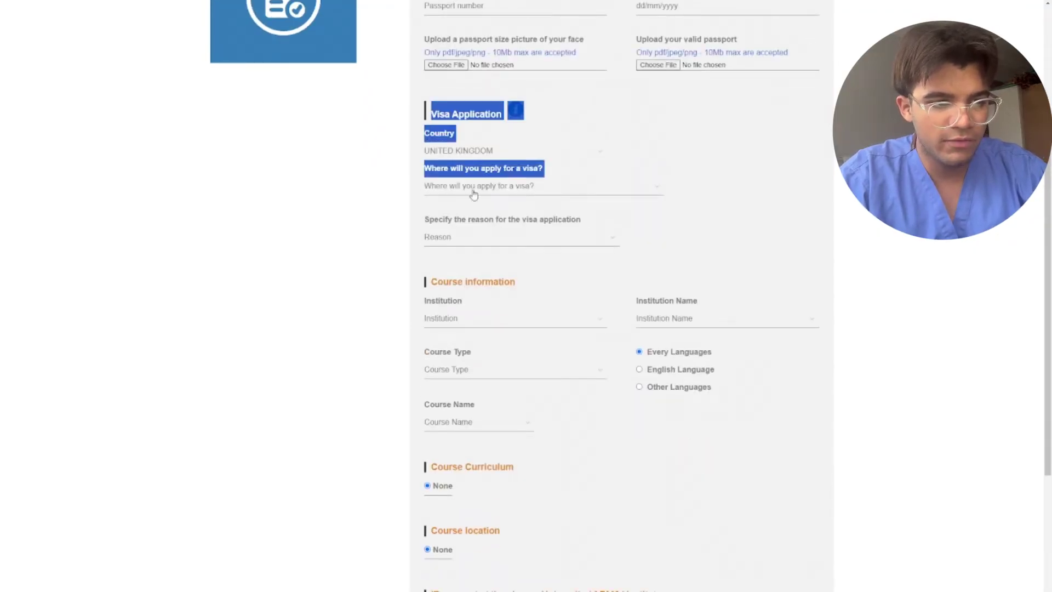
left_click(432, 136)
left_click_drag(409, 130, 570, 204)
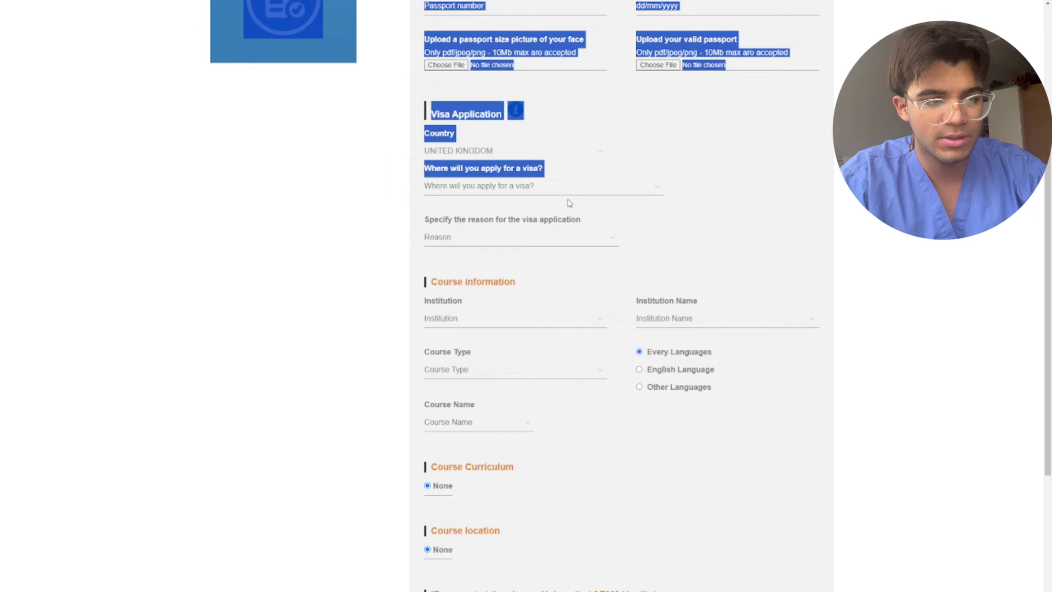
left_click(406, 134)
scroll(501, 148, "down", 2)
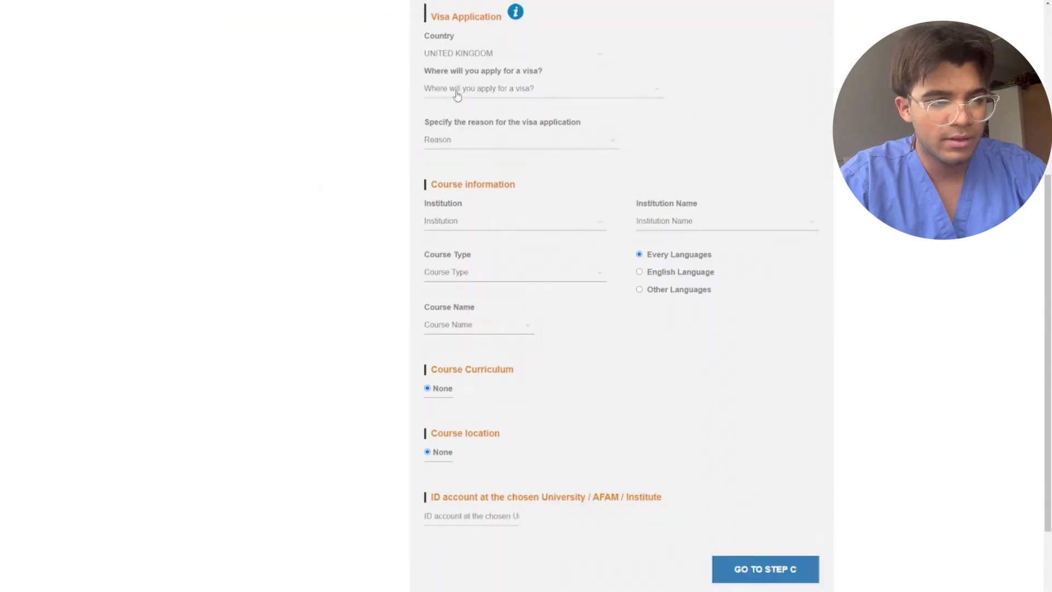
left_click(458, 94)
left_click(485, 121)
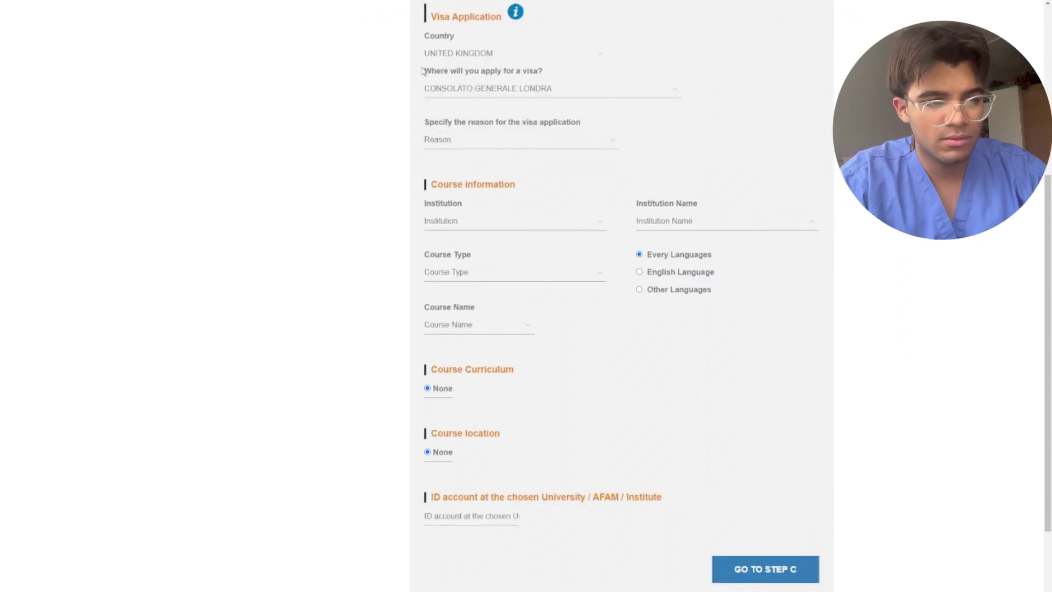
left_click(494, 88)
left_click(527, 123)
left_click(490, 141)
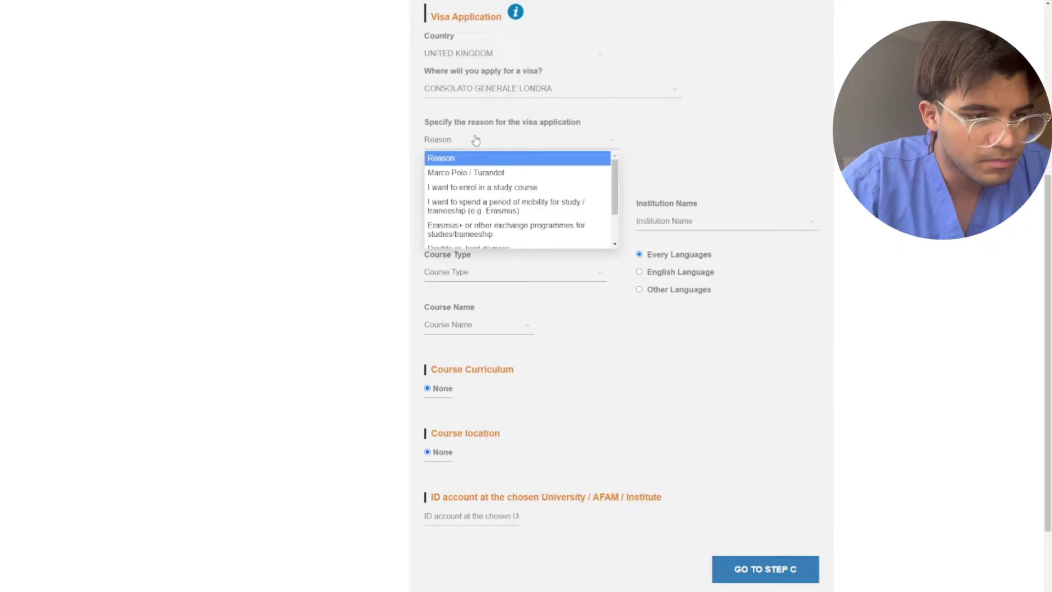
left_click(505, 189)
Set the institution type to Università and pick Università degli Studi di ROMA "La Sapienza"
scroll(493, 137, "down", 2)
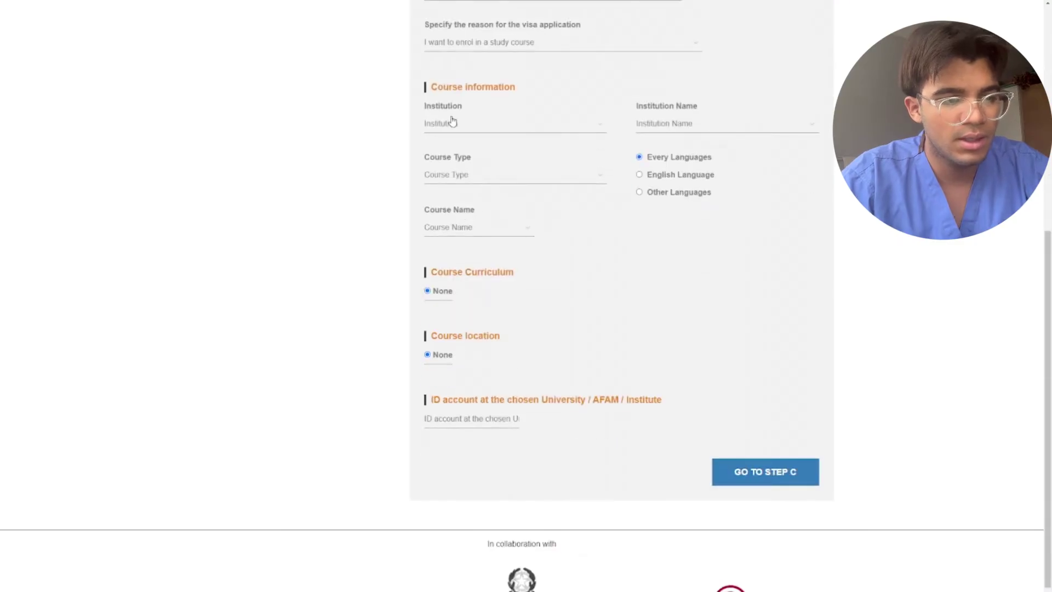
left_click(455, 129)
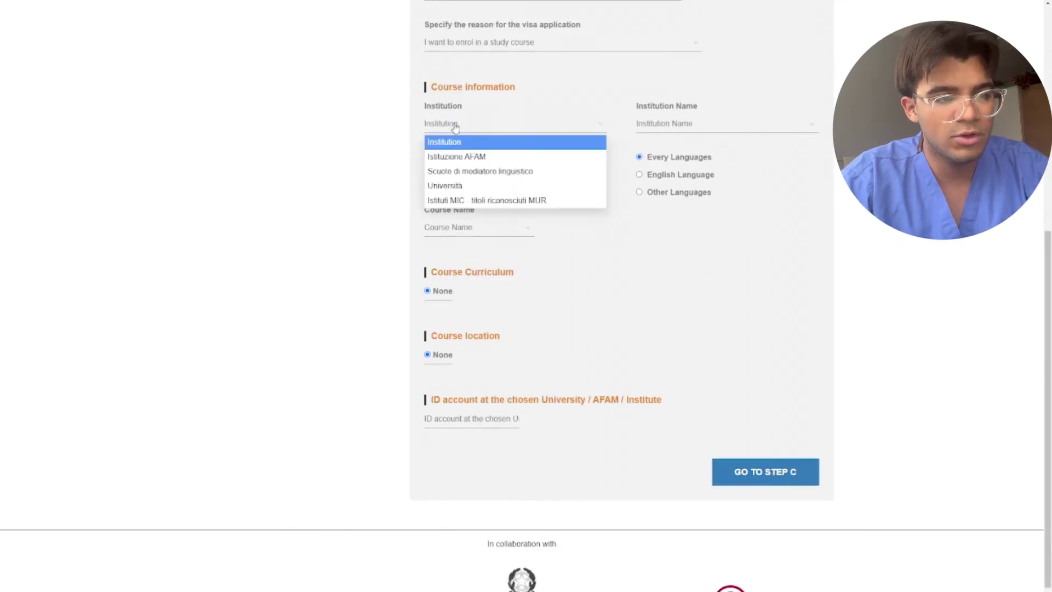
left_click(474, 189)
left_click(671, 131)
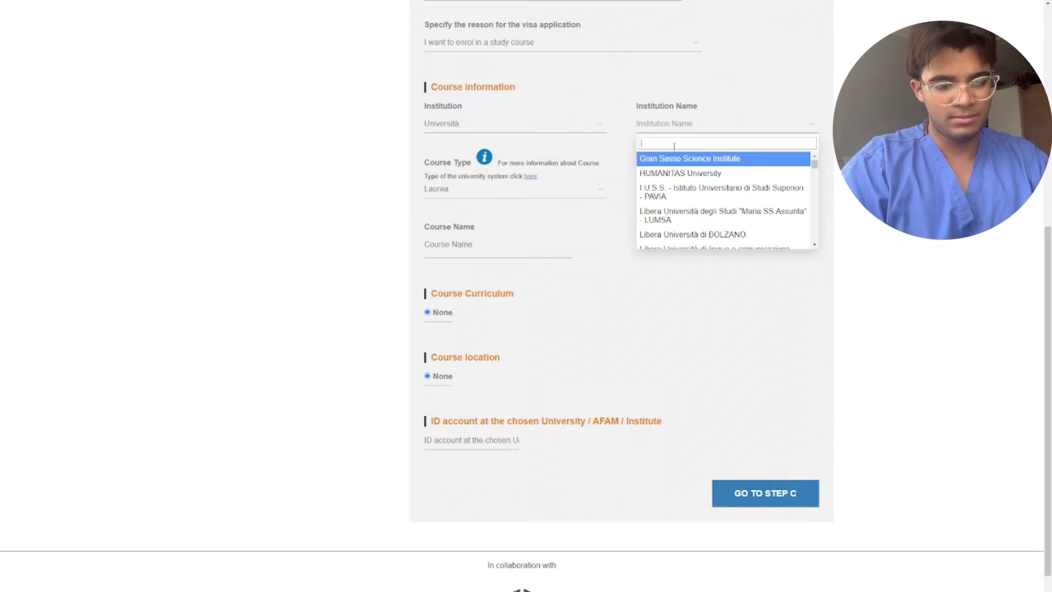
type("sapi")
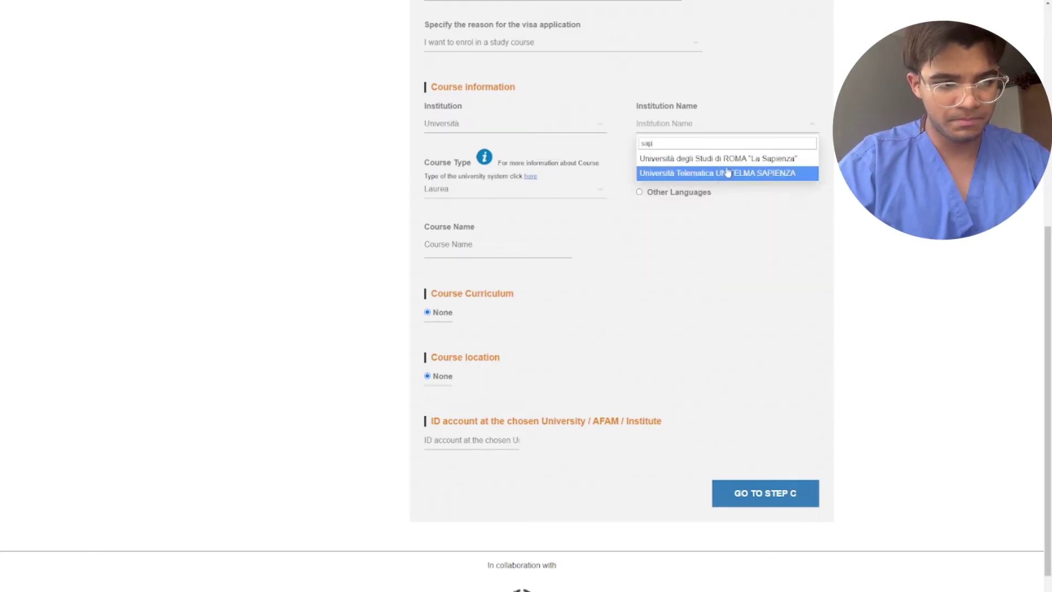
left_click(713, 159)
Set the course type to Laurea Magistrale a ciclo unico and browse the course names
left_click(528, 197)
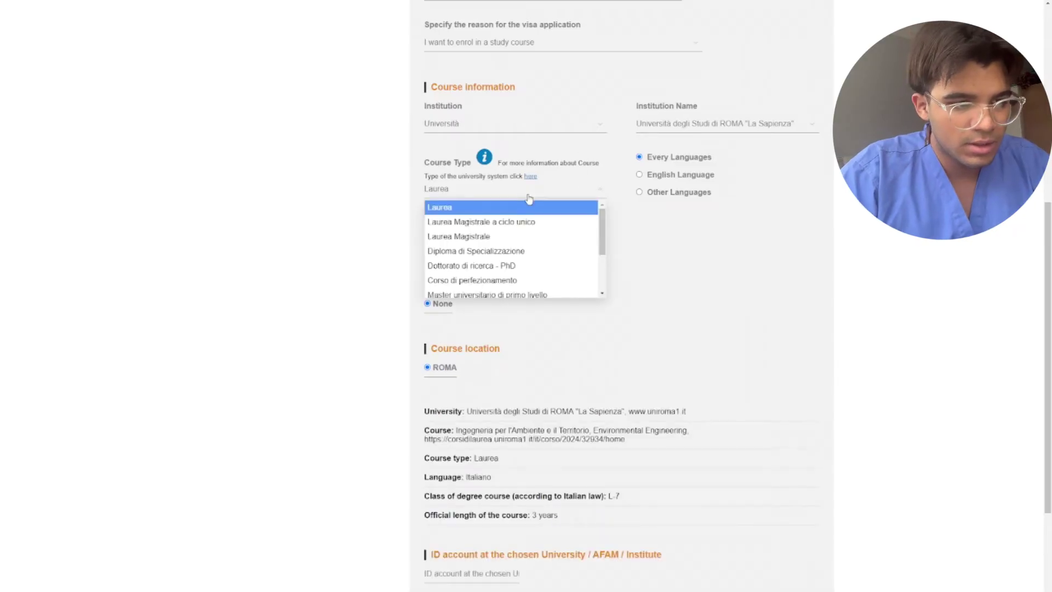
scroll(537, 214, "down", 5)
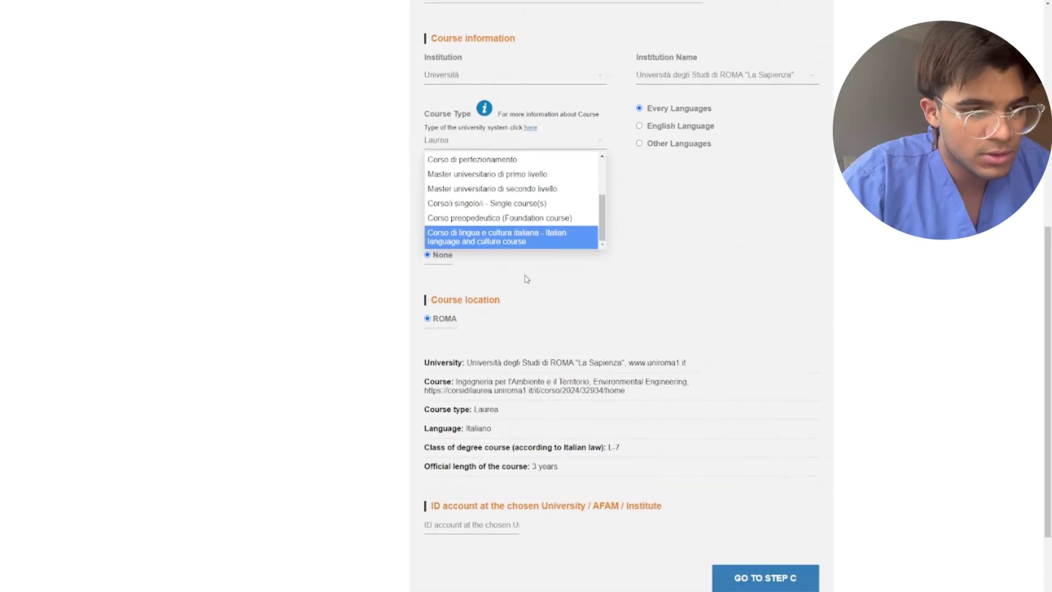
scroll(521, 237, "up", 5)
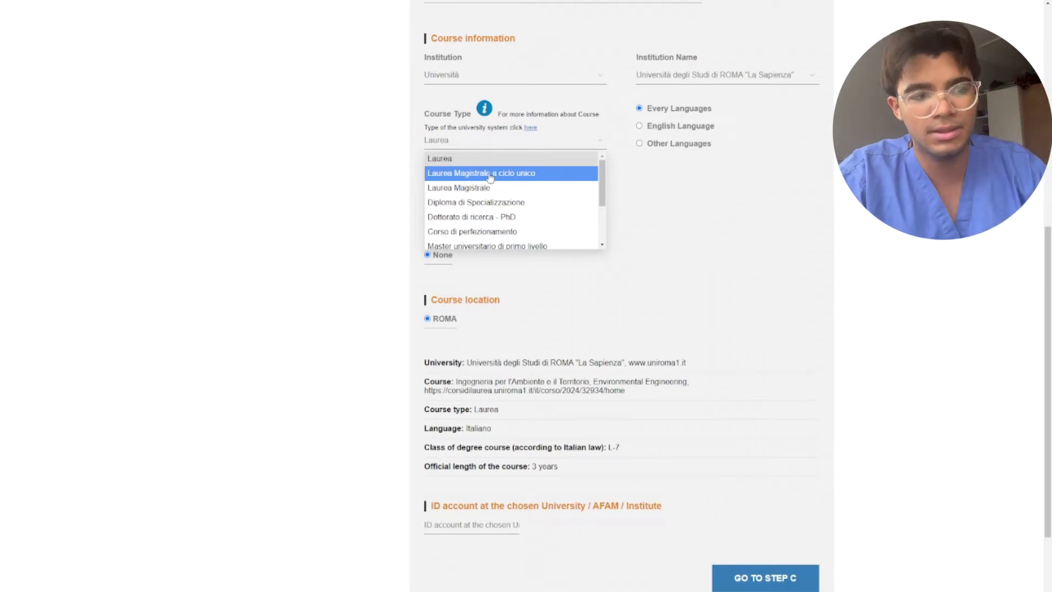
left_click(520, 173)
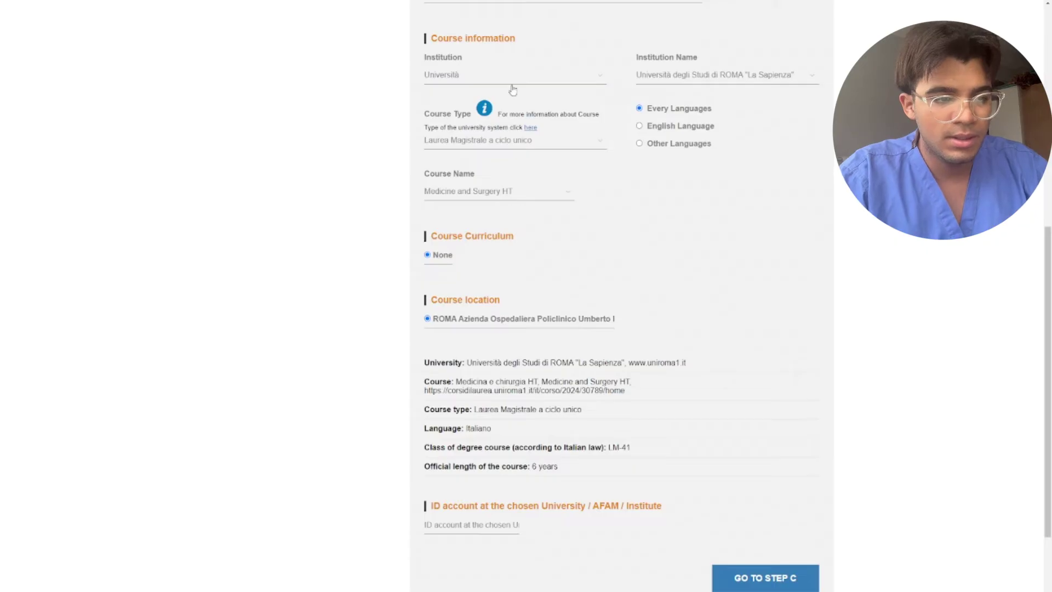
left_click(470, 193)
scroll(491, 272, "up", 10)
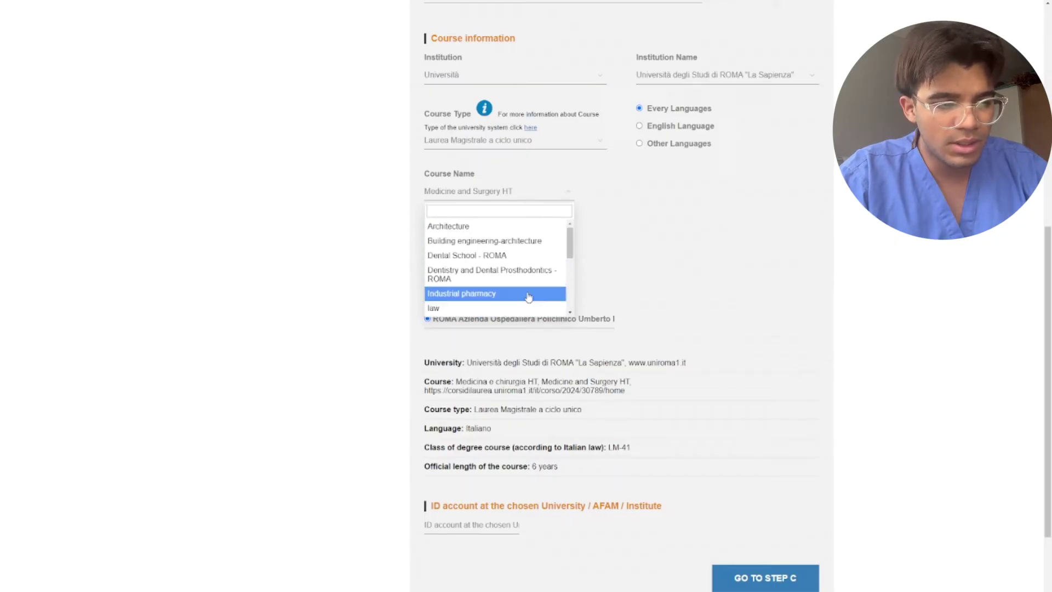
scroll(504, 274, "down", 10)
scroll(508, 276, "down", 1)
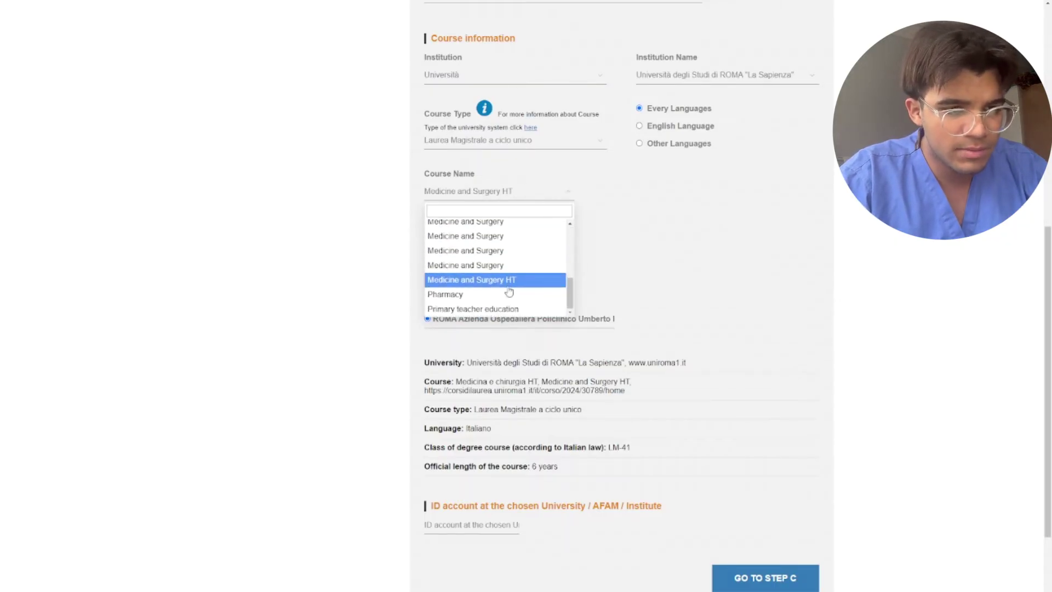
left_click(681, 218)
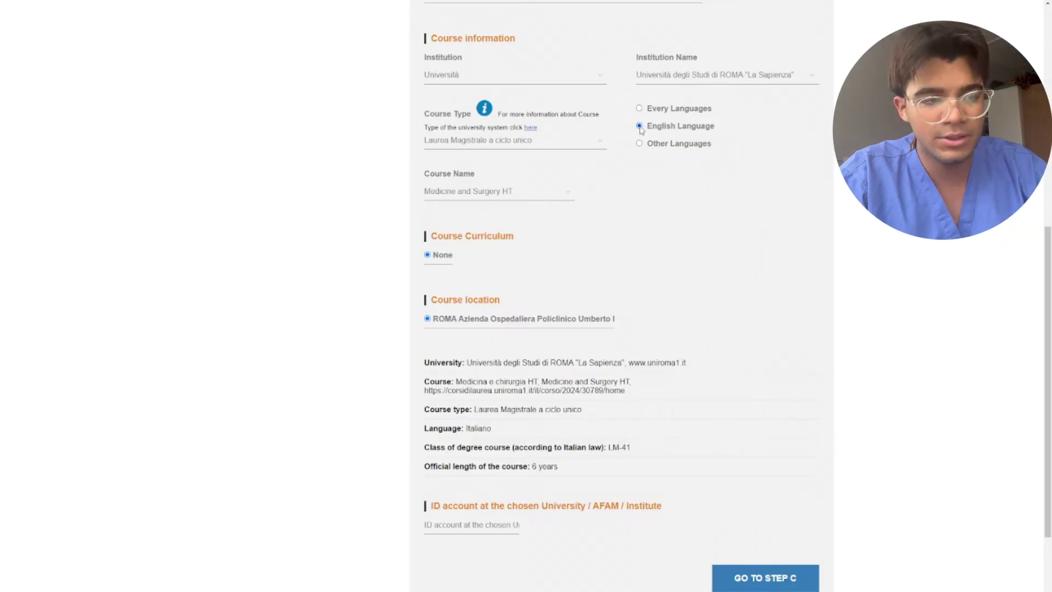
Choose Medicine and Surgery from the English-taught courses, after briefly trying Dentistry
left_click(543, 194)
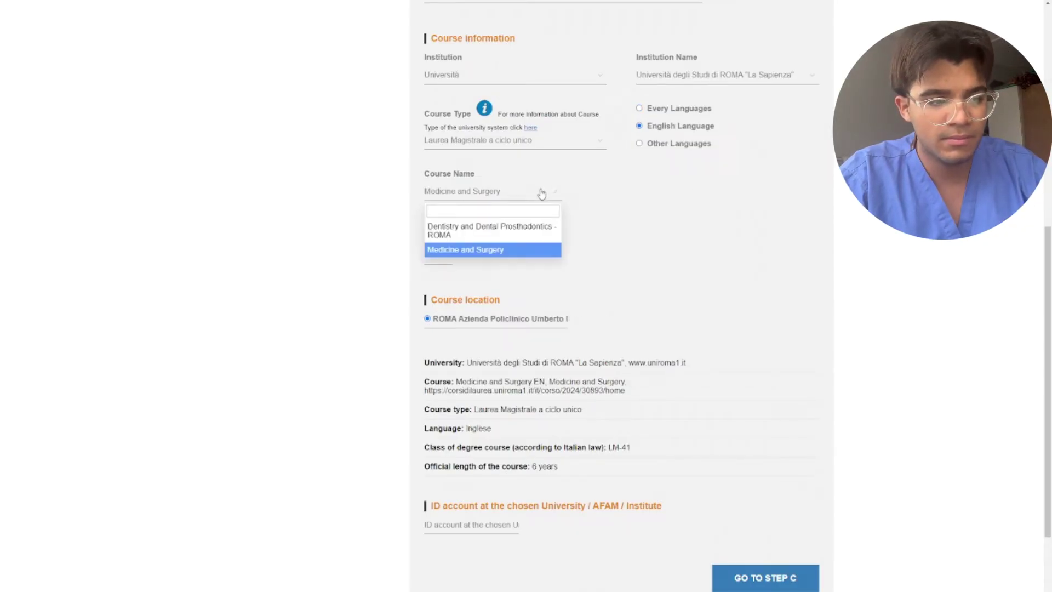
left_click(495, 249)
left_click(501, 193)
left_click(495, 228)
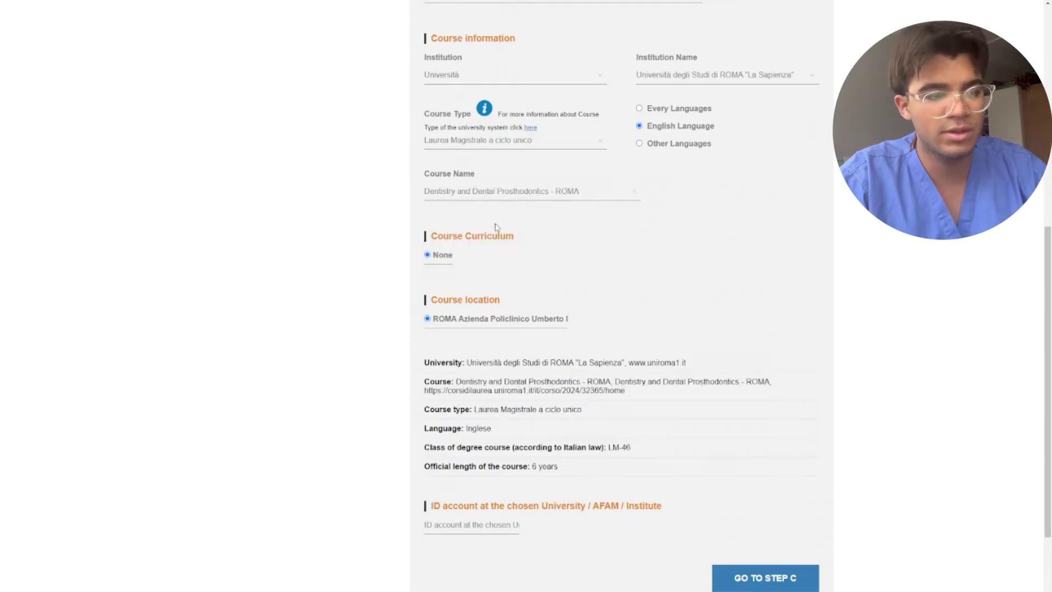
left_click(543, 193)
left_click(508, 254)
left_click(524, 197)
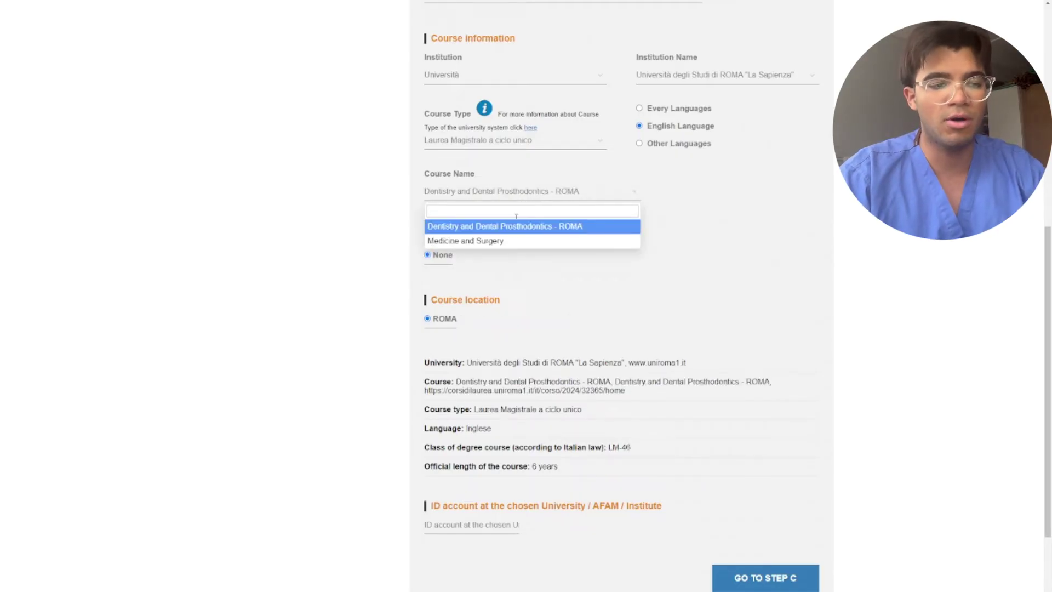
left_click(509, 240)
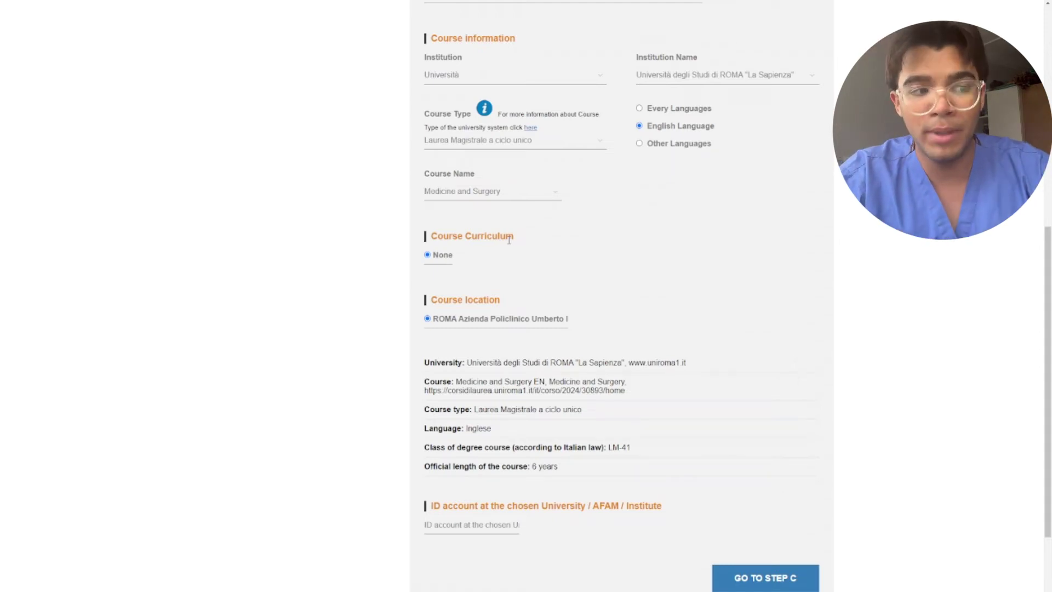
Review the course details, highlighting the course duration, course web link and ID account heading
scroll(581, 26, "up", 1)
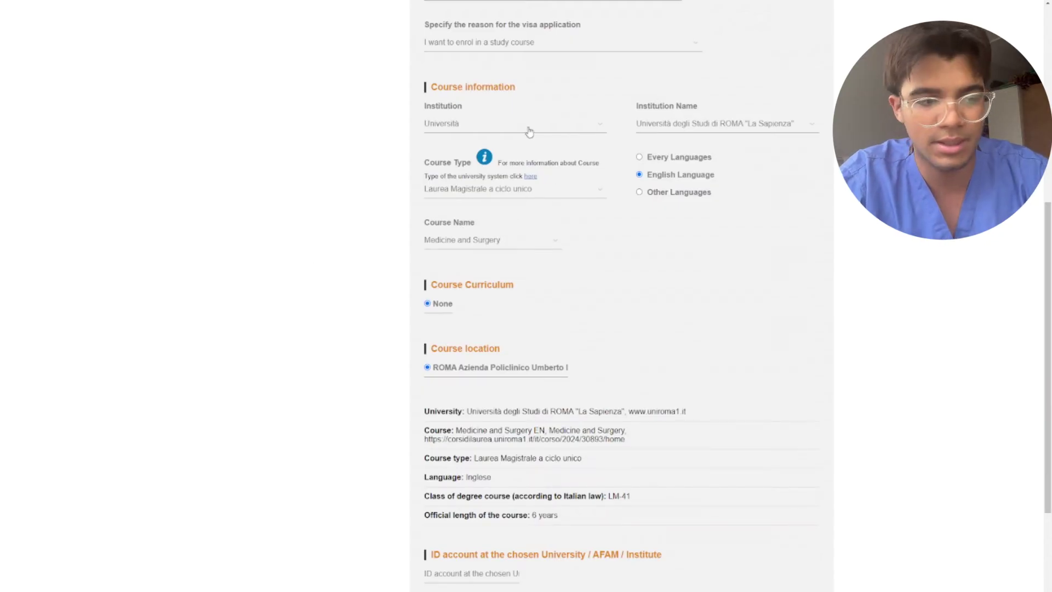
scroll(612, 271, "down", 1)
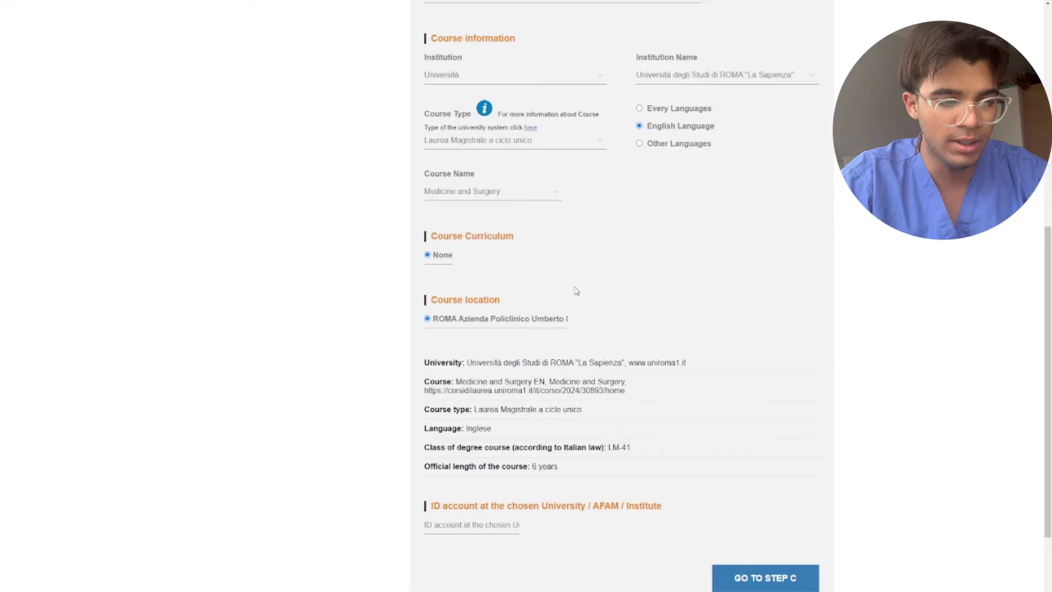
scroll(576, 291, "down", 3)
mouse_move(439, 221)
left_mouse_down()
mouse_move(704, 307)
mouse_move(540, 305)
mouse_move(427, 217)
left_mouse_up()
left_click(428, 217)
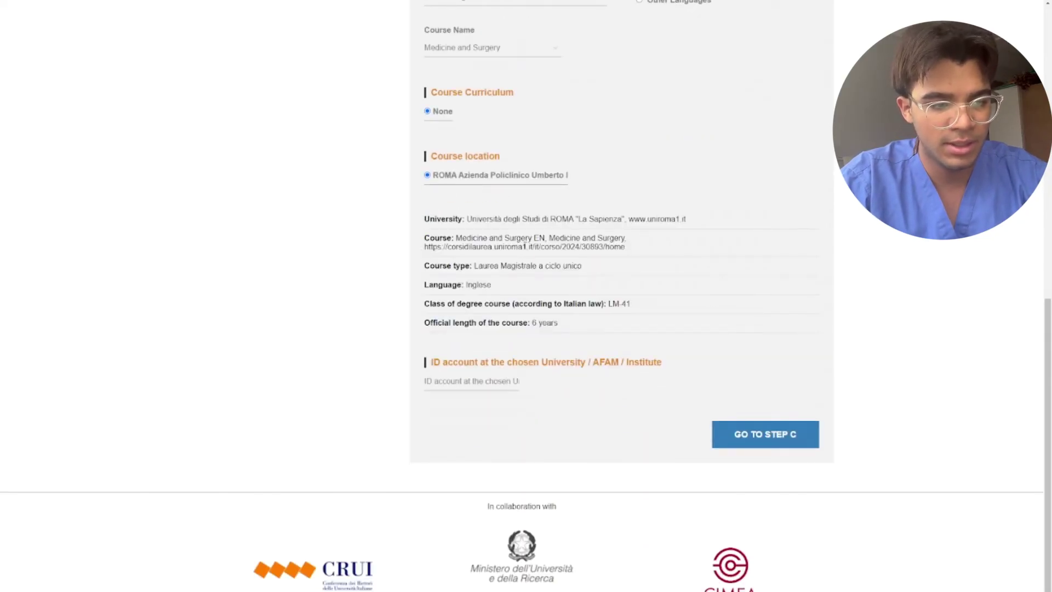
left_click_drag(641, 252, 455, 245)
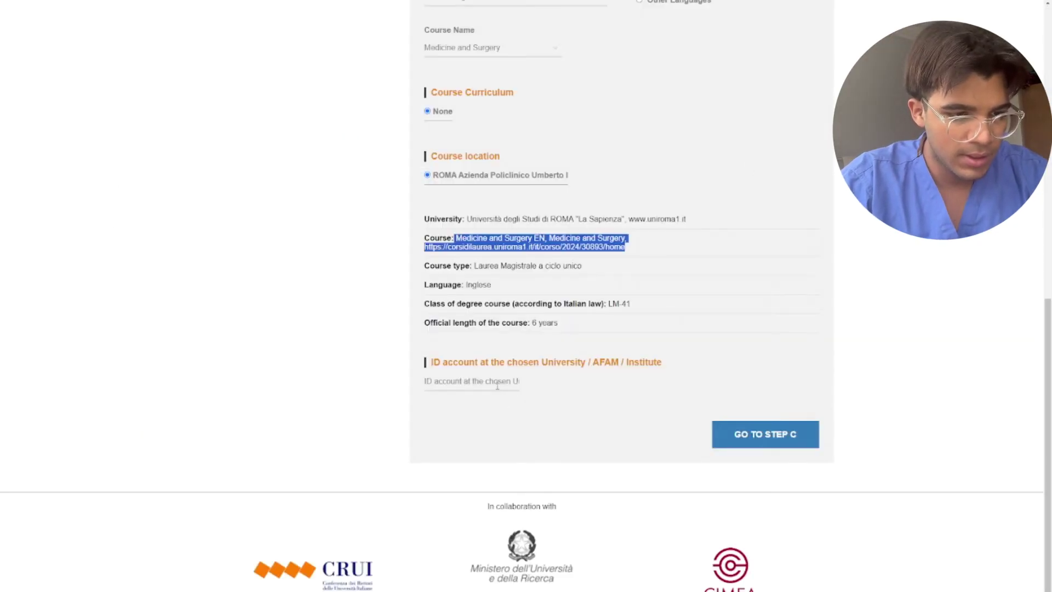
left_click(501, 367)
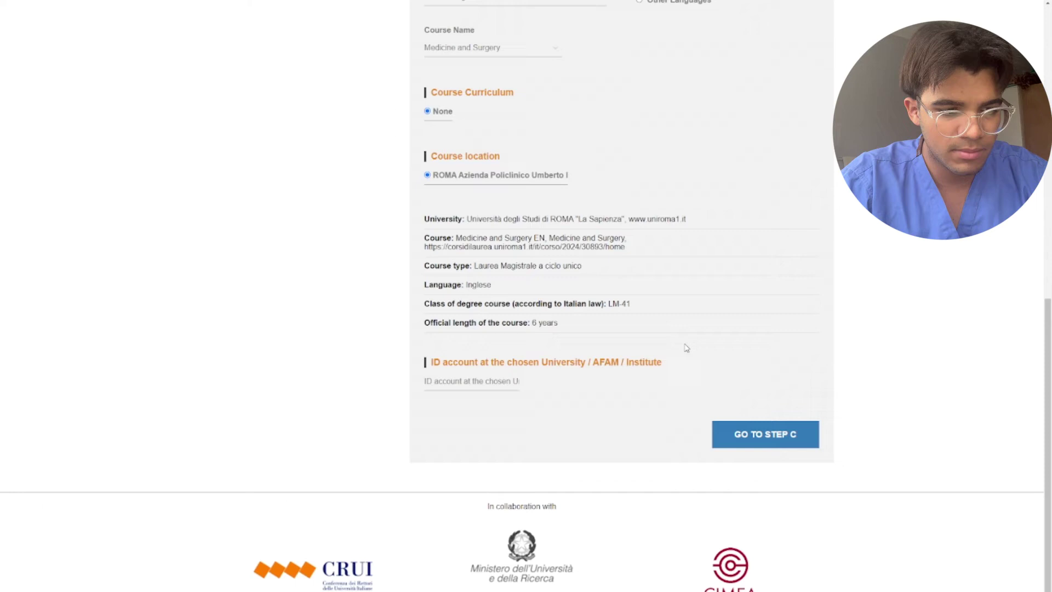
triple_click(679, 359)
left_click_drag(661, 362, 493, 11)
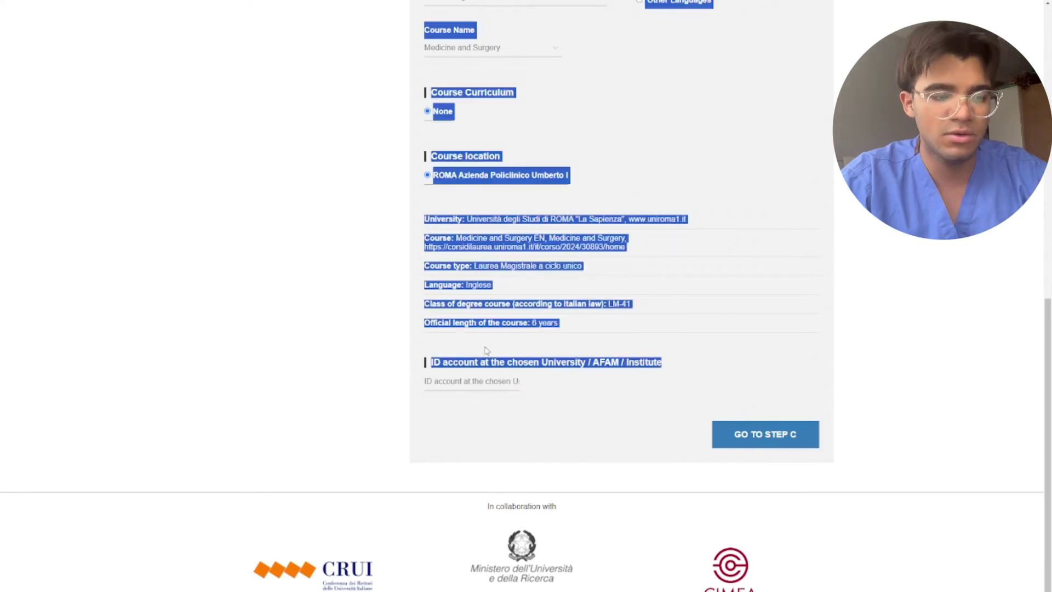
left_click(575, 385)
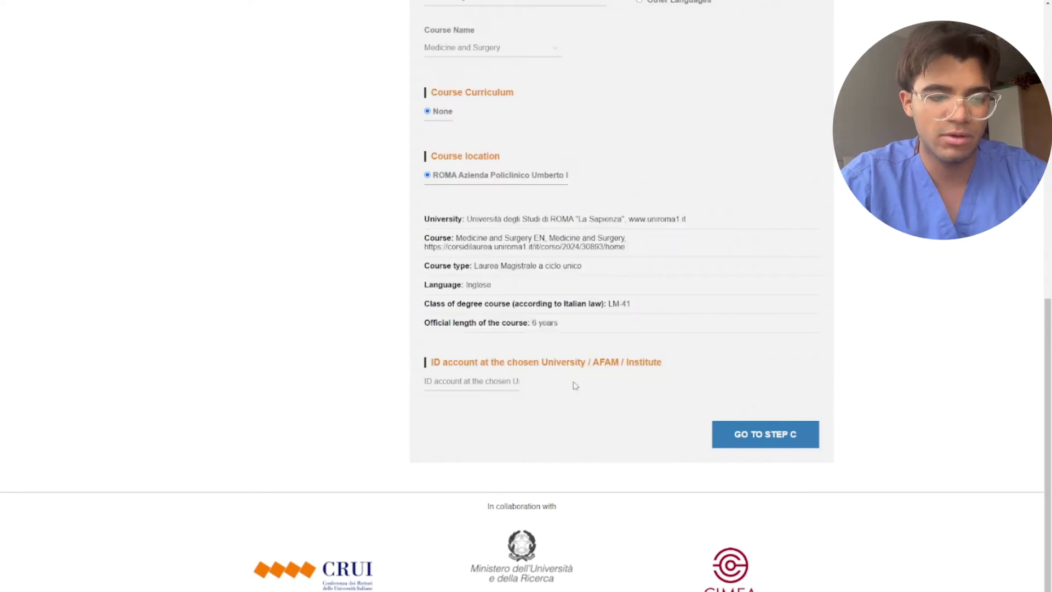
double_click(496, 363)
left_click(694, 370)
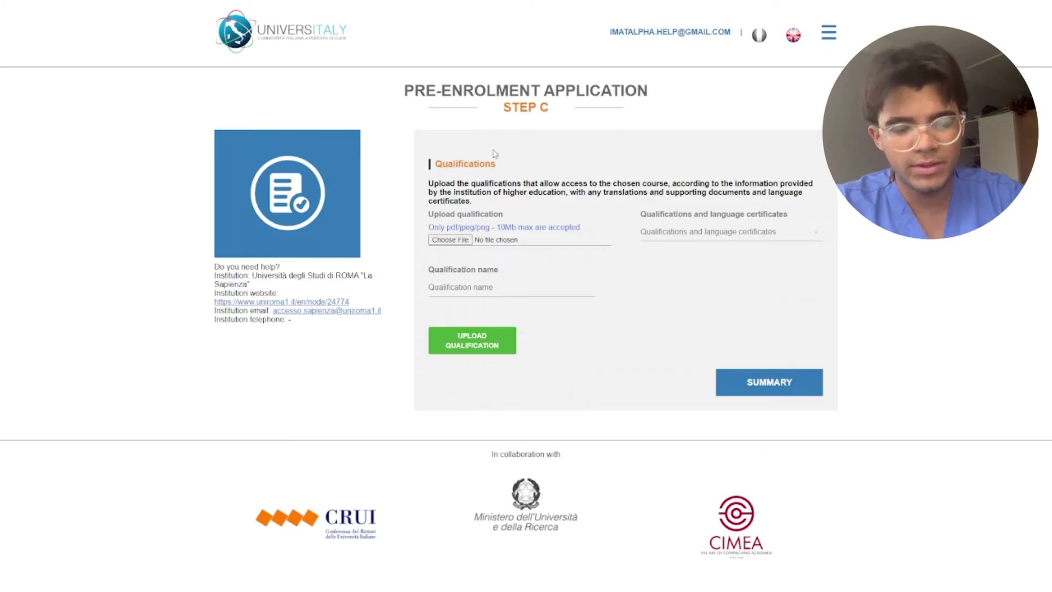
Highlight the Step C page heading and the Qualifications title
left_click_drag(394, 90, 605, 116)
left_click_drag(427, 87, 351, 33)
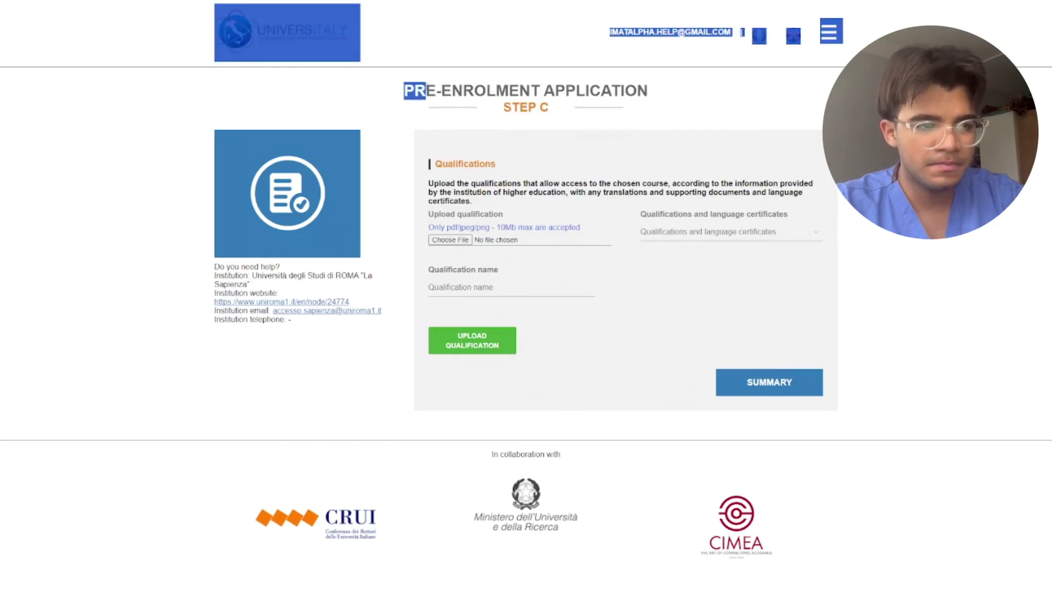
left_click(477, 161)
left_click_drag(435, 164, 746, 210)
left_click(705, 204)
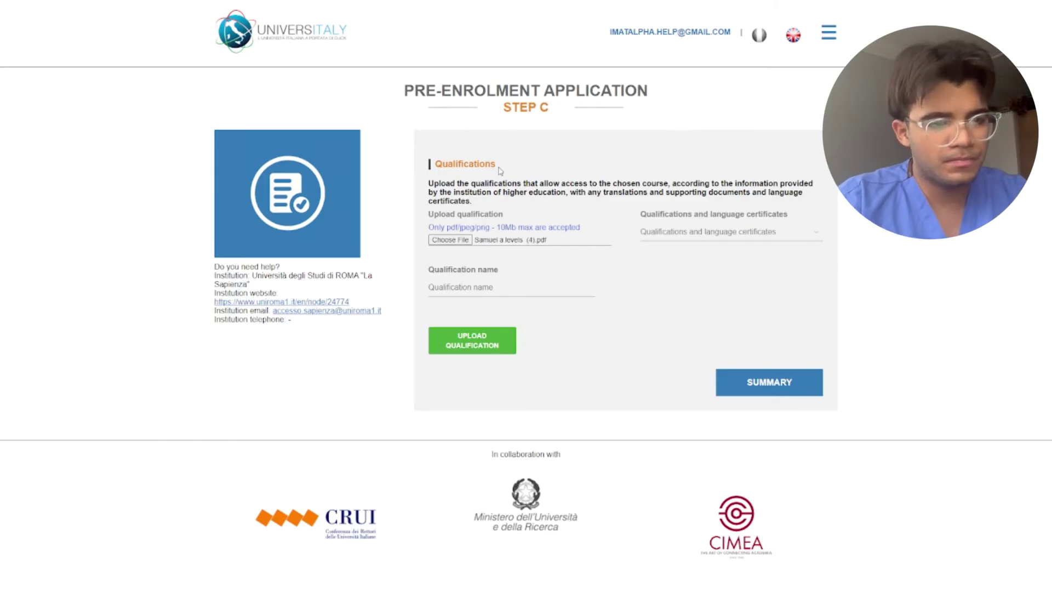
Add a Final Diploma qualification named 'a levels', then go to the application summary
left_click(755, 229)
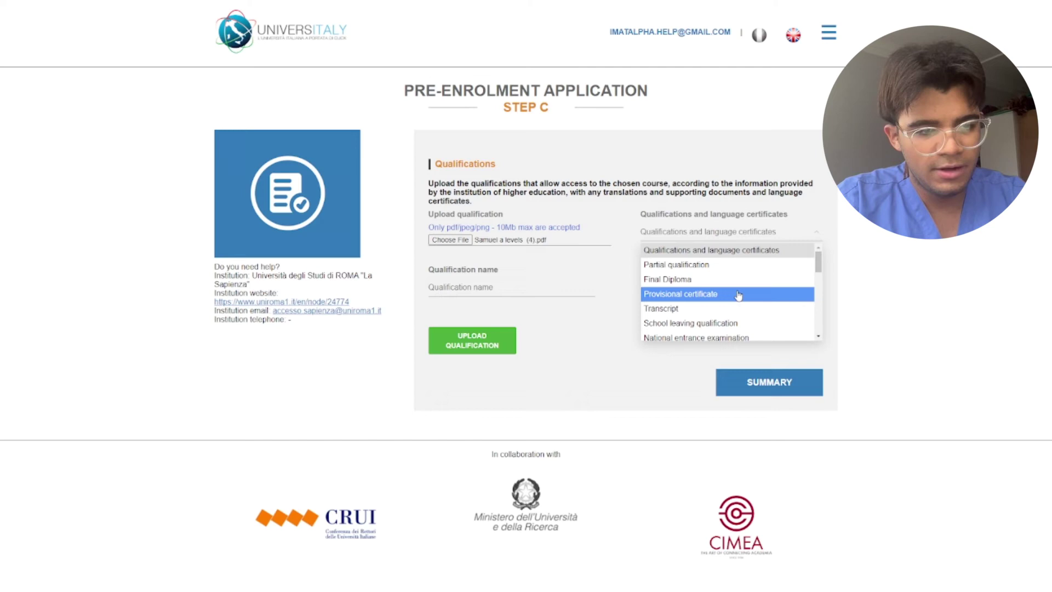
scroll(739, 294, "down", 5)
scroll(740, 294, "up", 5)
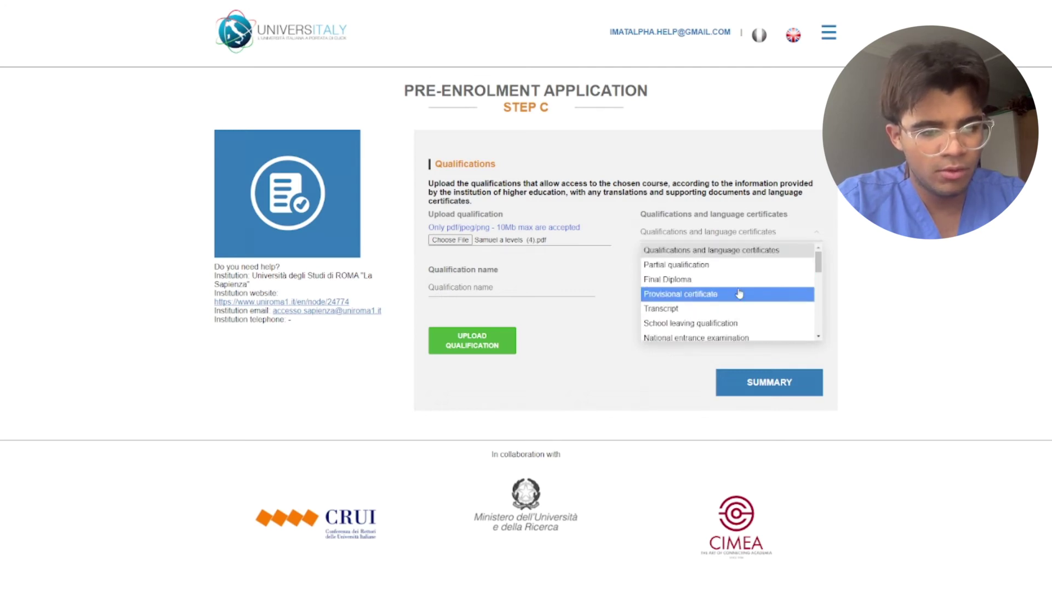
left_click(708, 281)
type("a levels")
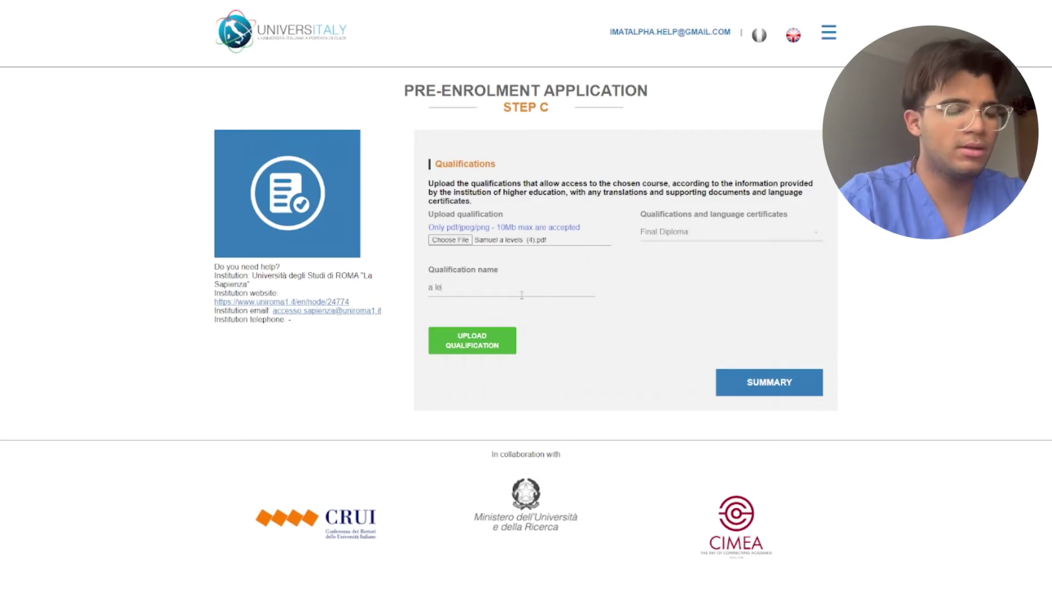
left_click(750, 392)
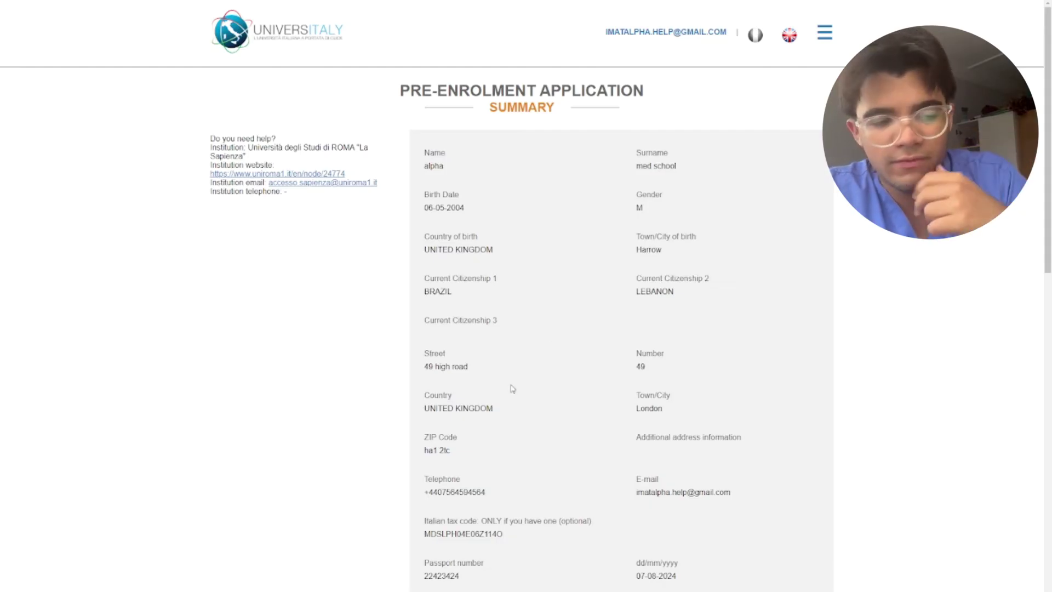
Scroll down the Summary page to the declaration and Apply button, then back up
scroll(512, 390, "down", 10)
scroll(269, 258, "up", 5)
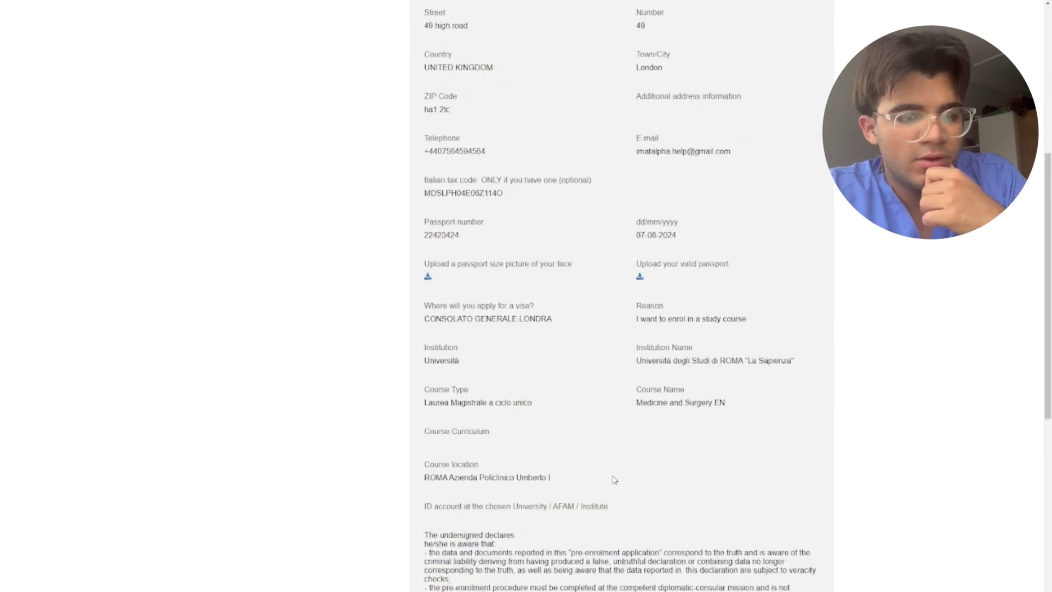
scroll(269, 258, "down", 5)
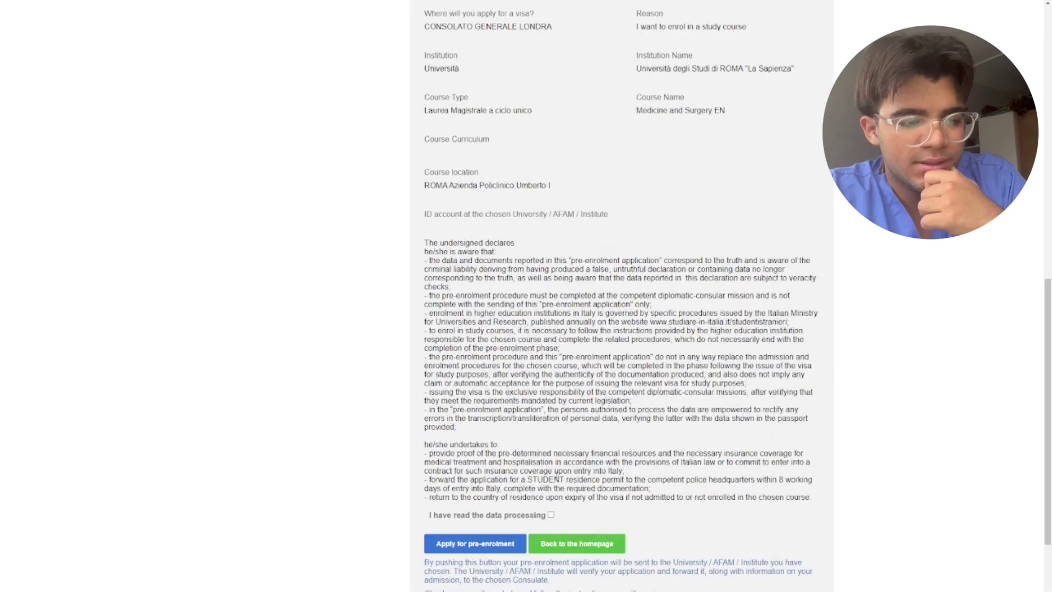
scroll(556, 474, "down", 3)
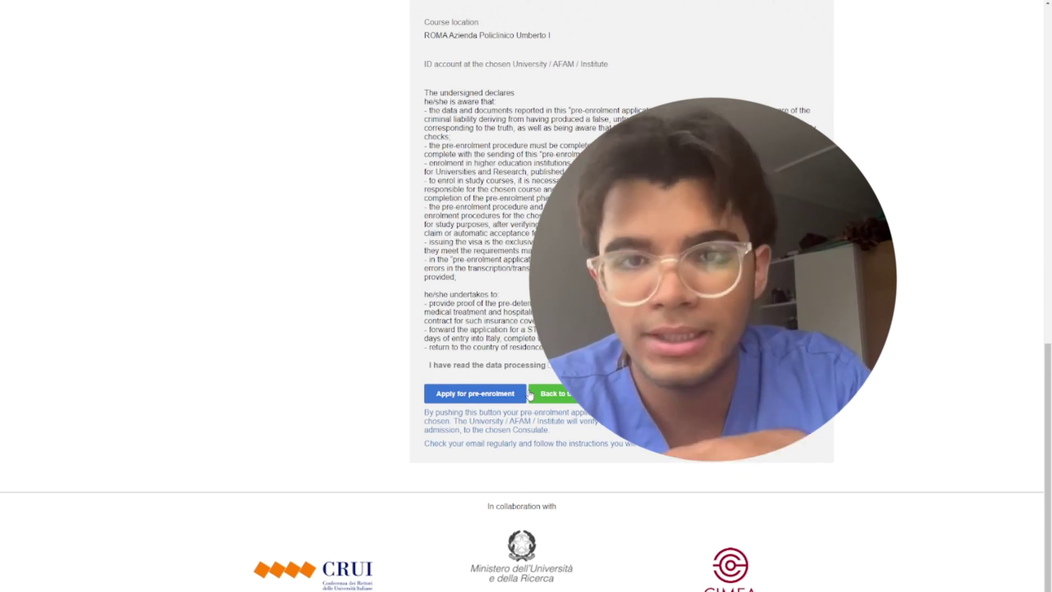
scroll(530, 394, "up", 13)
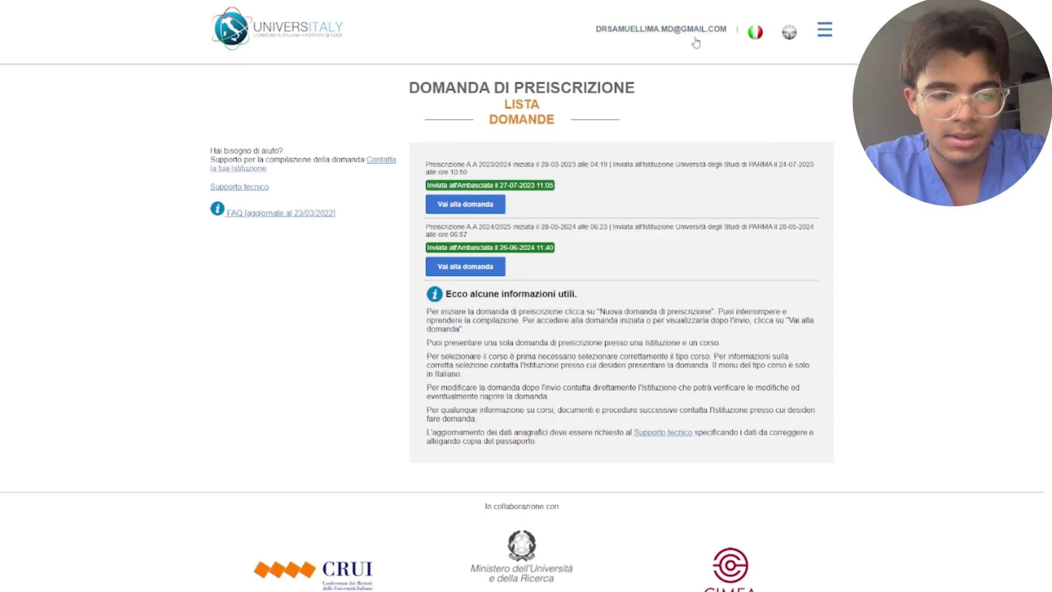
Switch Universitaly to English and view the 2023/2024 Parma application's Step C summary
left_click(791, 35)
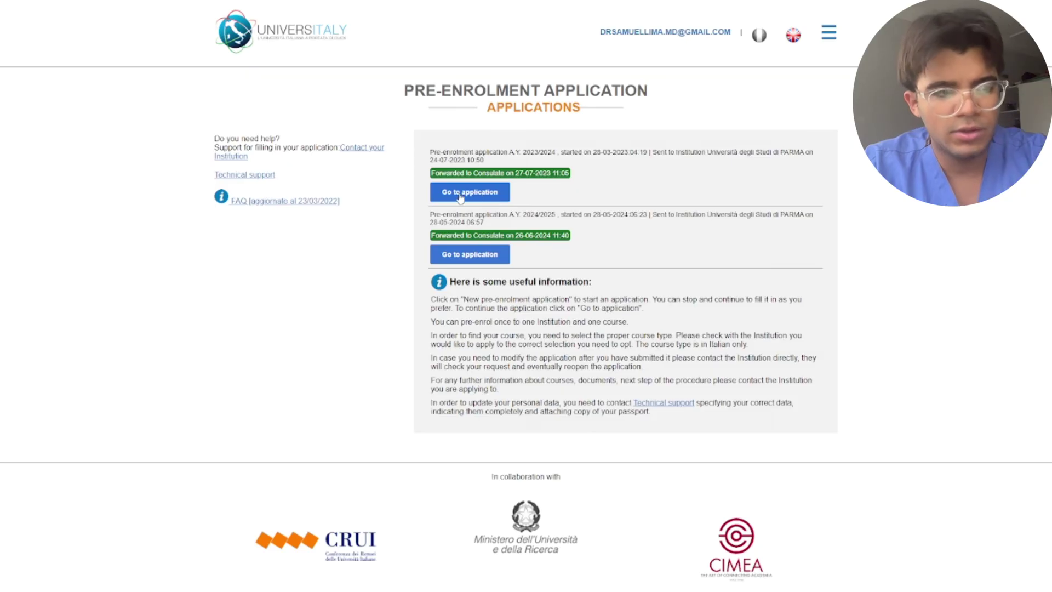
left_click(460, 196)
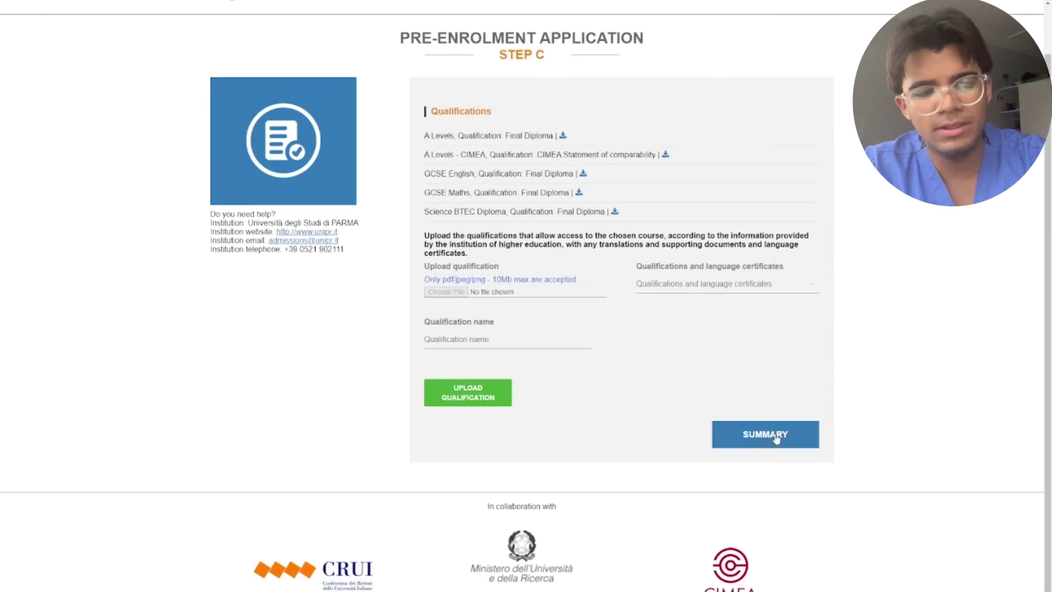
left_click(709, 444)
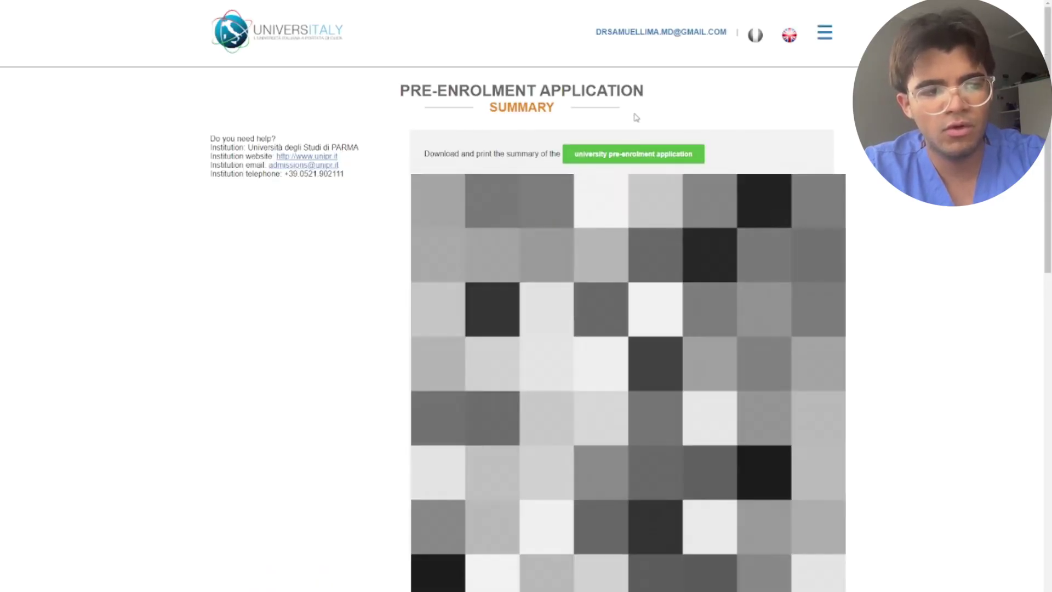
Open the pre-enrolment application PDF and scroll to its Academic Eligibility page
left_click(702, 154)
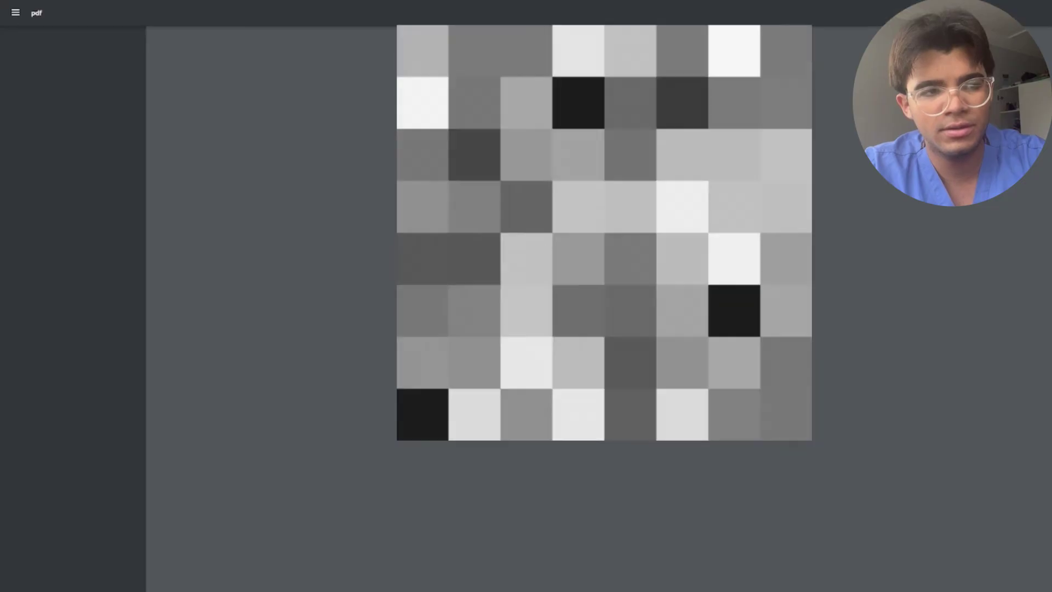
scroll(679, 441, "down", 9)
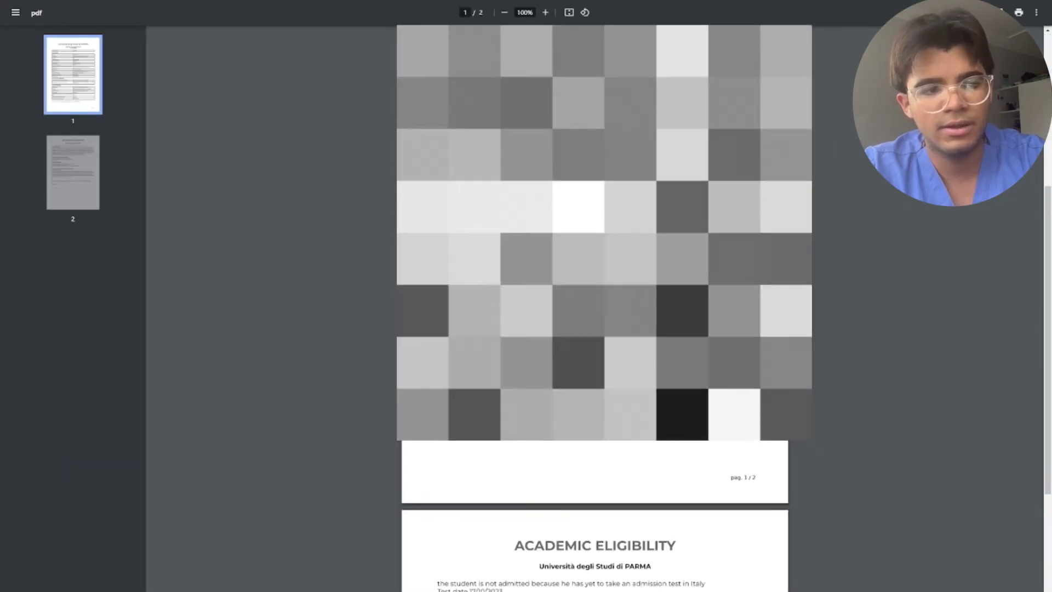